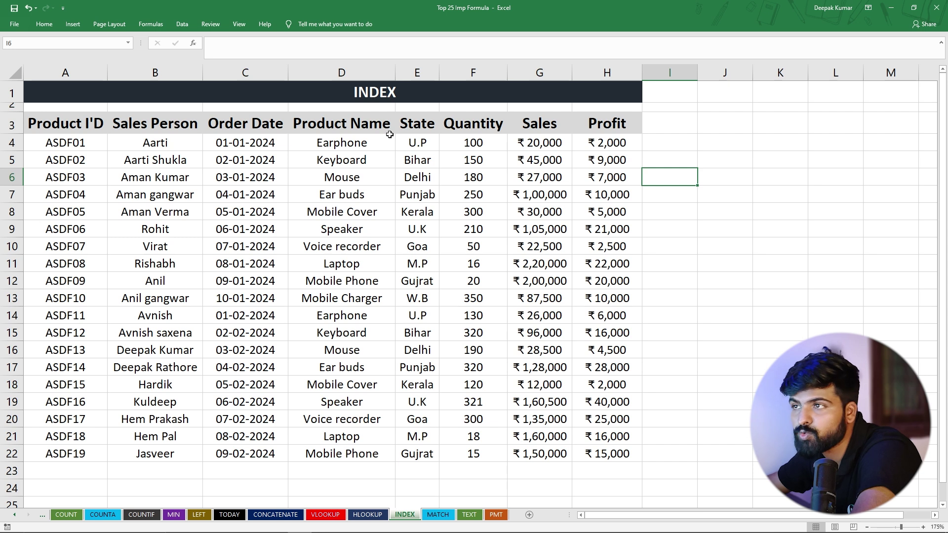
Enter =INDEX(A3:H22,6,7) in cell I8 and compare its result with sheet row 8.
{"action": "left_click", "coordinate": [665, 214]}
{"action": "type", "text": "="}
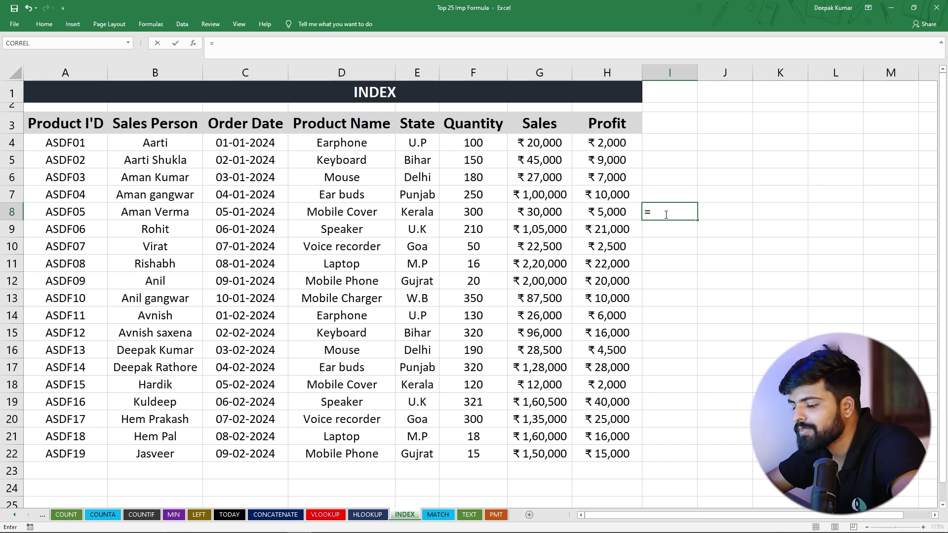
{"action": "type", "text": "index"}
{"action": "key", "text": "Tab"}
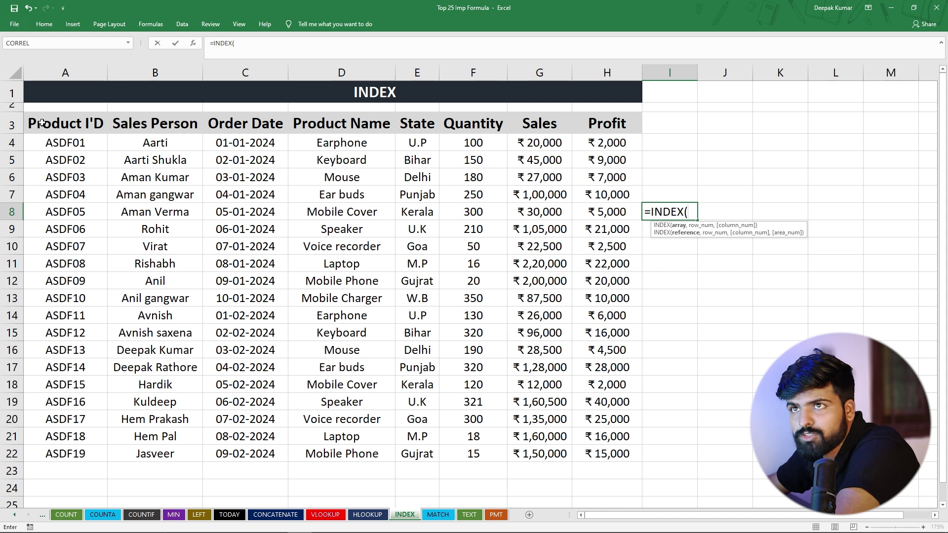
{"action": "left_click_drag", "start_coordinate": [42, 123], "coordinate": [589, 451]}
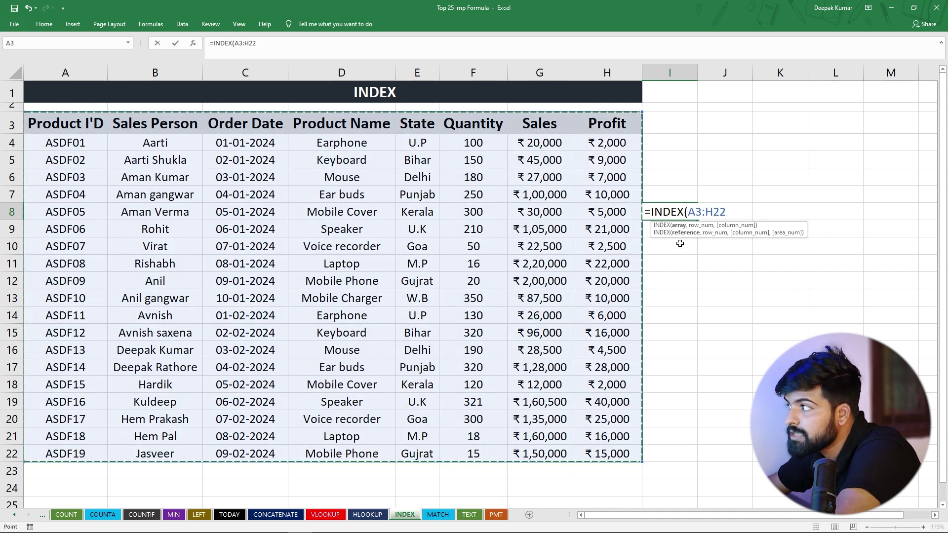
{"action": "type", "text": ","}
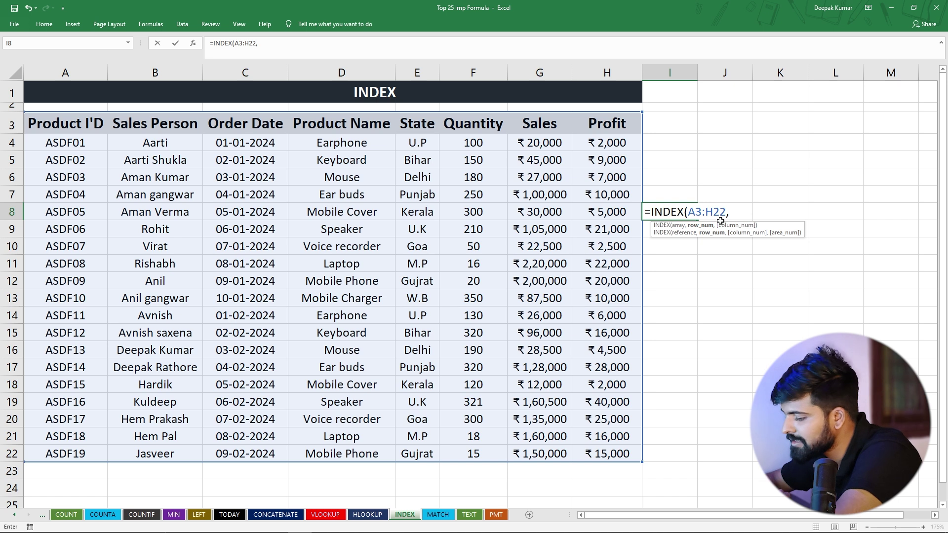
{"action": "type", "text": "6,7"}
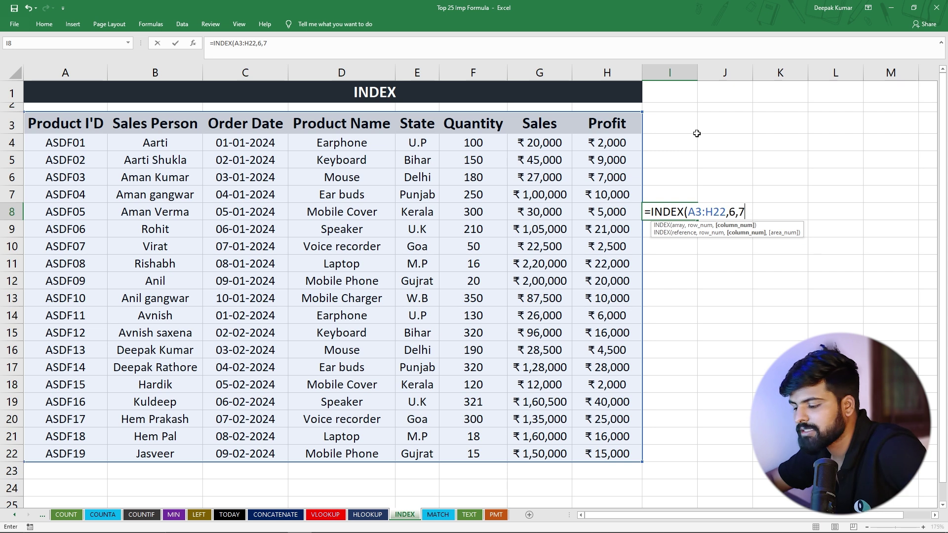
{"action": "type", "text": ")"}
{"action": "key", "text": "Return"}
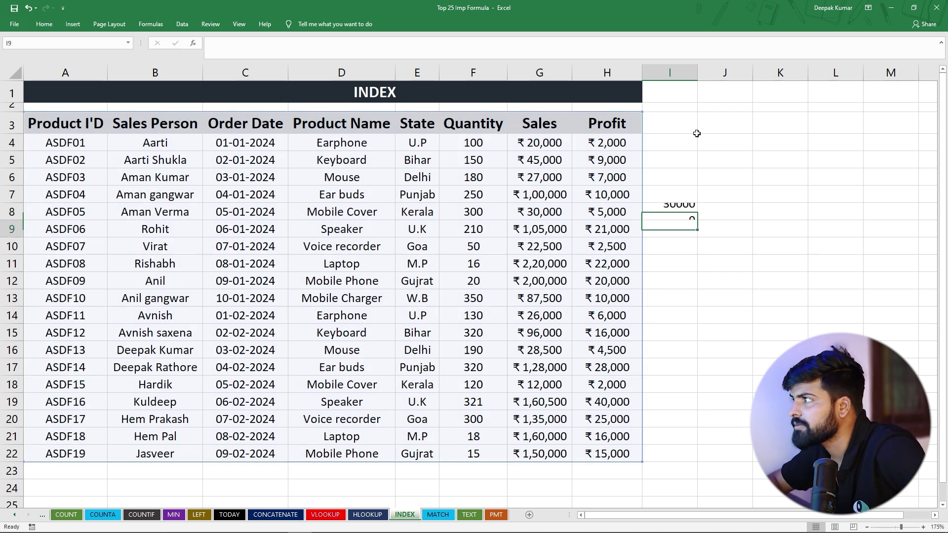
{"action": "left_click", "coordinate": [671, 210]}
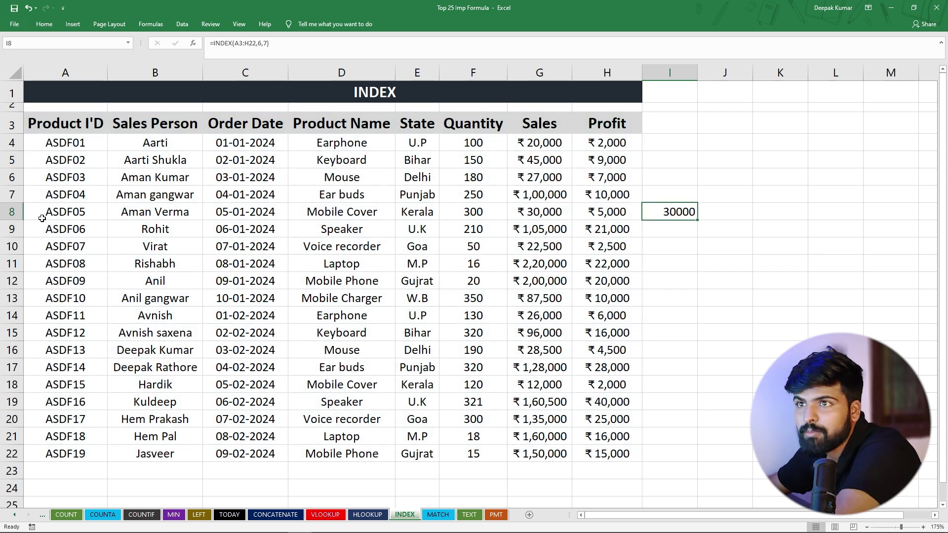
{"action": "left_click", "coordinate": [15, 212]}
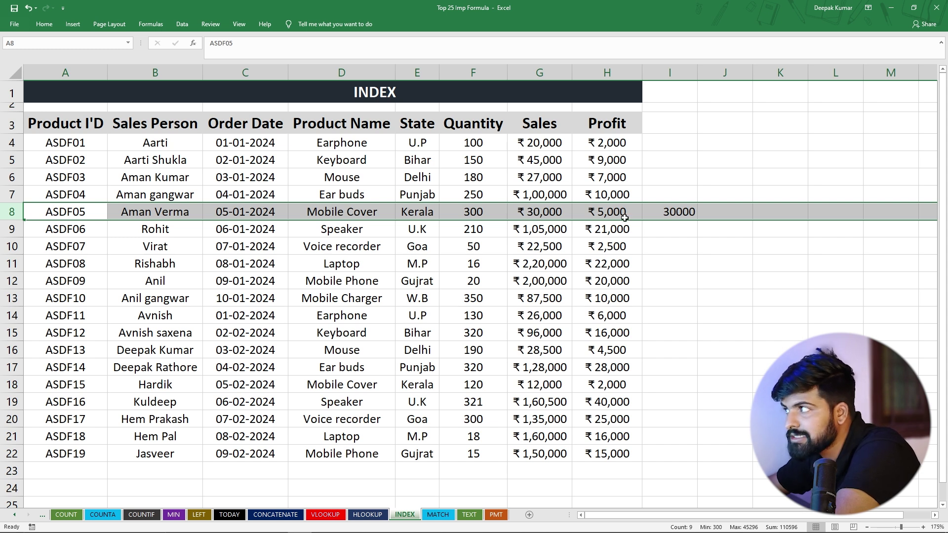
{"action": "left_click", "coordinate": [674, 212]}
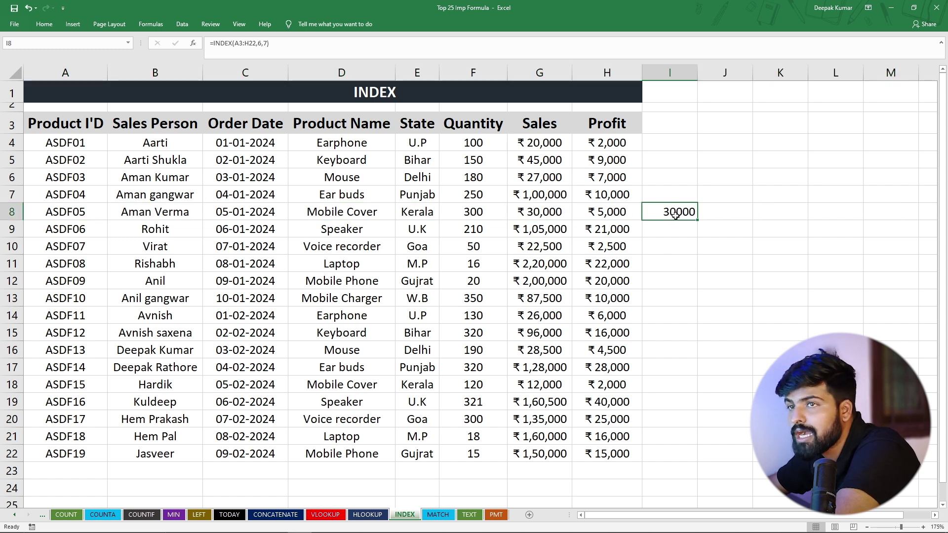
Change the row number of the INDEX formula in I8 to 2 and compare the result with sheet row 4.
{"action": "double_click", "coordinate": [685, 209]}
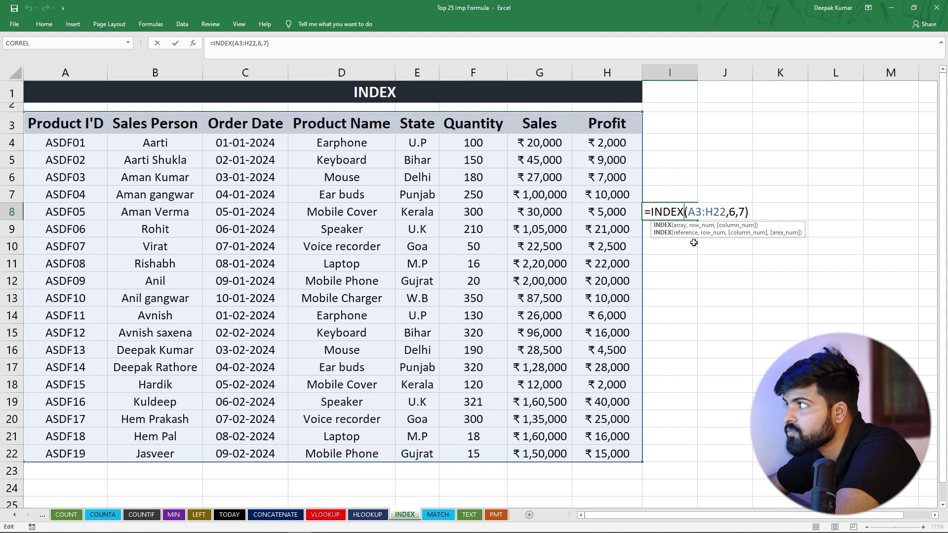
{"action": "left_click", "coordinate": [730, 212]}
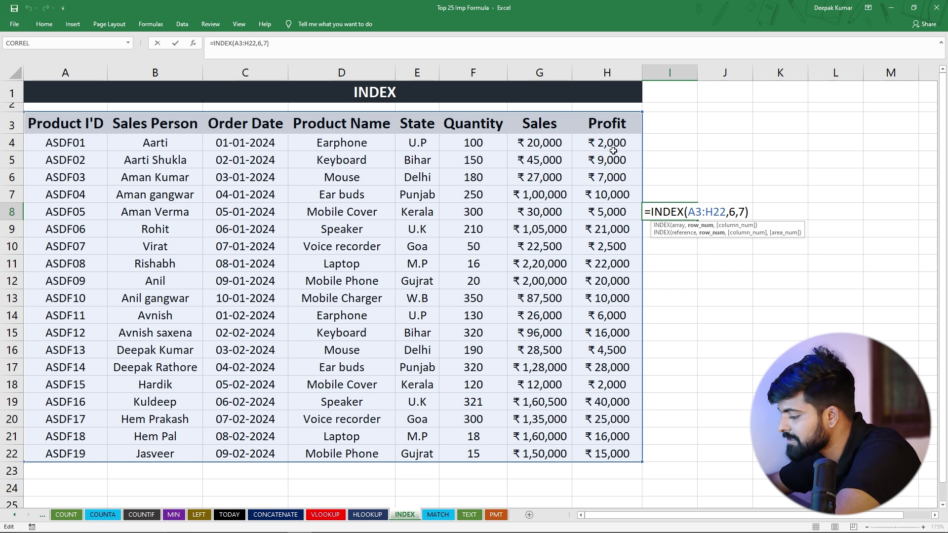
{"action": "key", "text": "Delete"}
{"action": "type", "text": "2"}
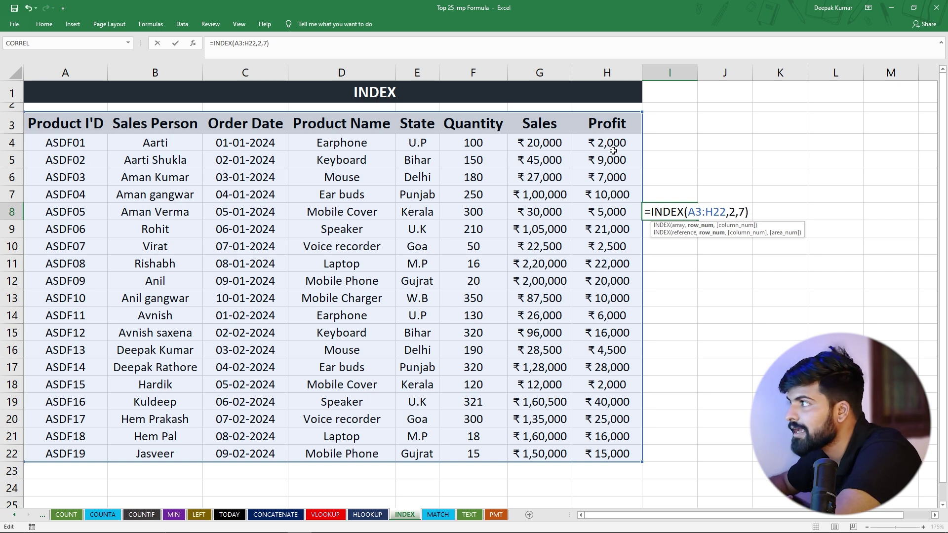
{"action": "key", "text": "Return"}
{"action": "left_click", "coordinate": [673, 213]}
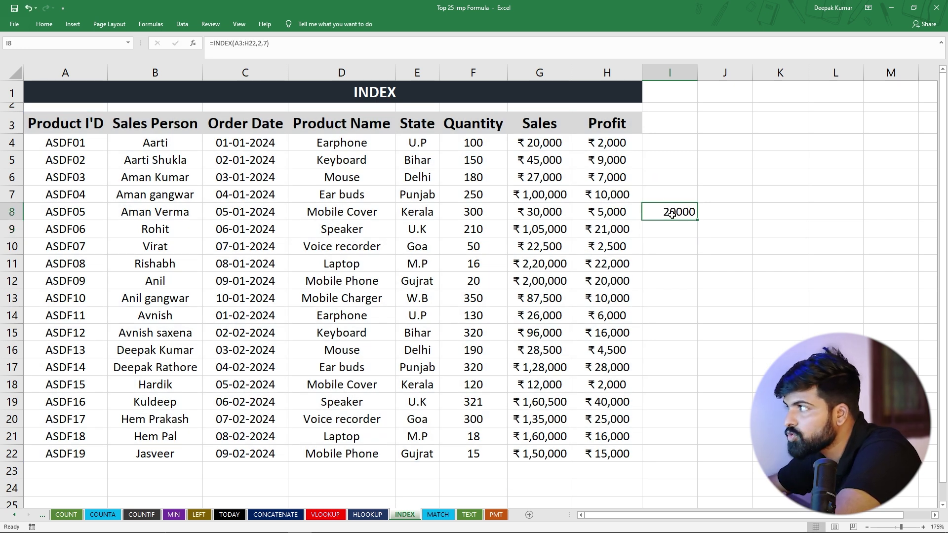
{"action": "left_click", "coordinate": [538, 143]}
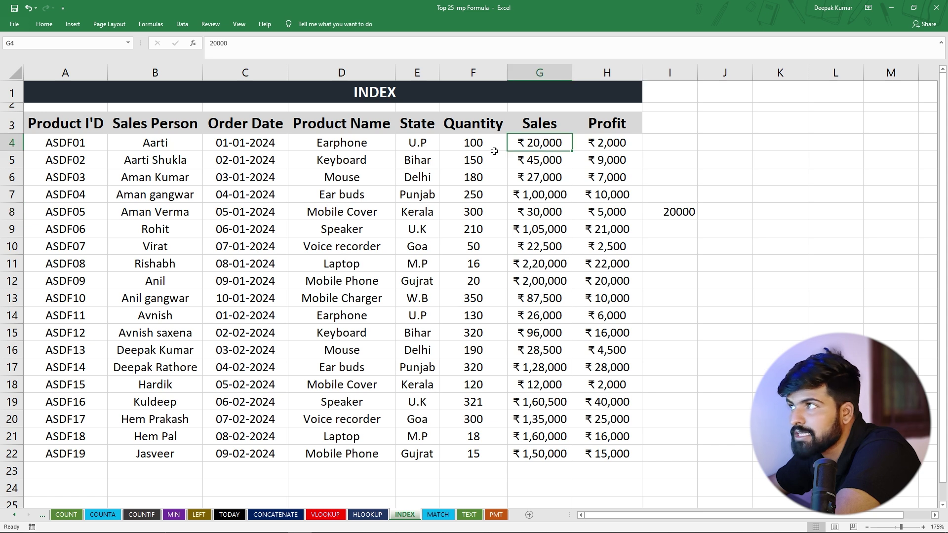
{"action": "left_click", "coordinate": [17, 148]}
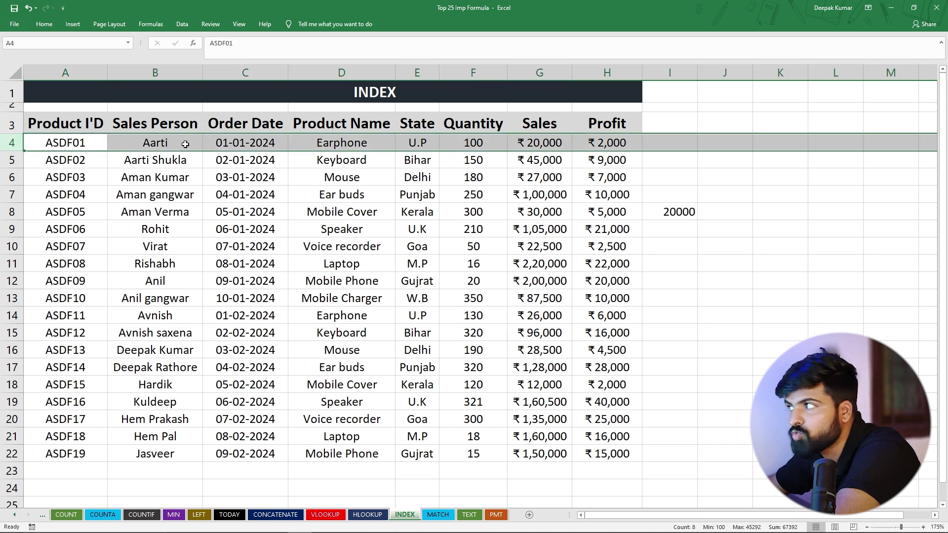
{"action": "left_click", "coordinate": [670, 212]}
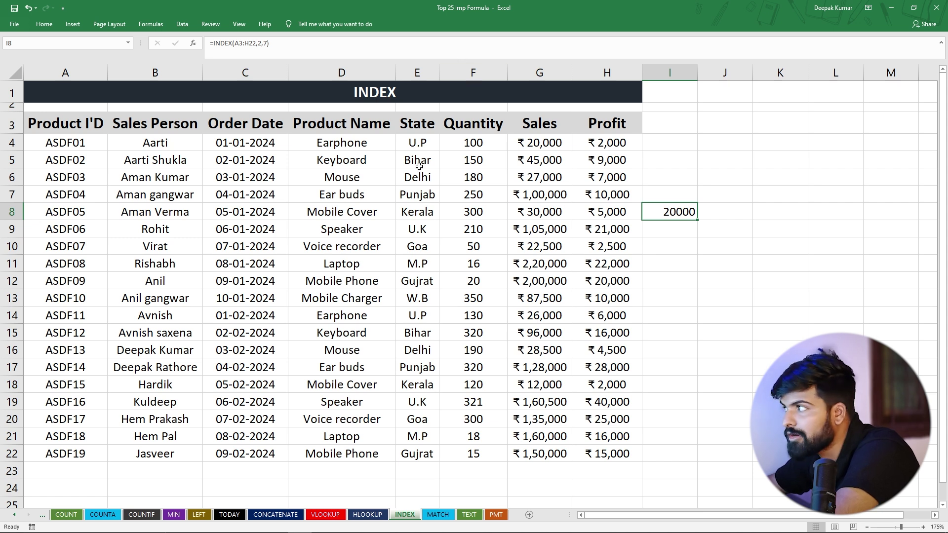
On the MATCH sheet, enter =MATCH(I11,A3:A22,0) in cell I13 for an exact match on product ID.
{"action": "left_click", "coordinate": [437, 516]}
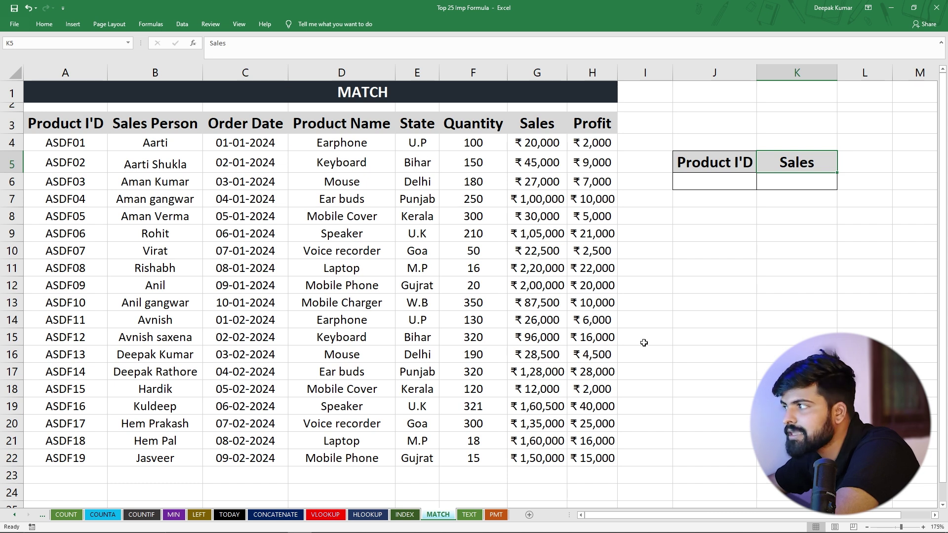
{"action": "left_click", "coordinate": [638, 302]}
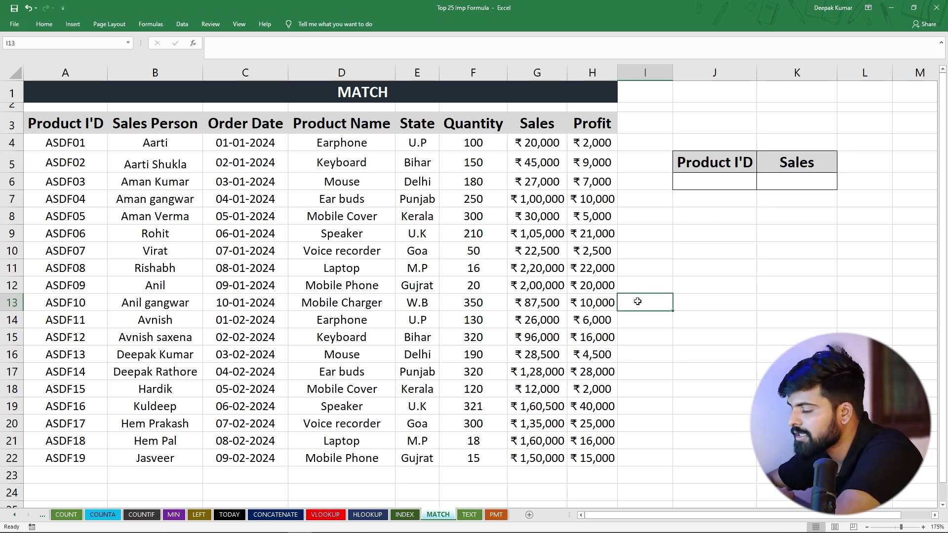
{"action": "type", "text": "=match"}
{"action": "key", "text": "Tab"}
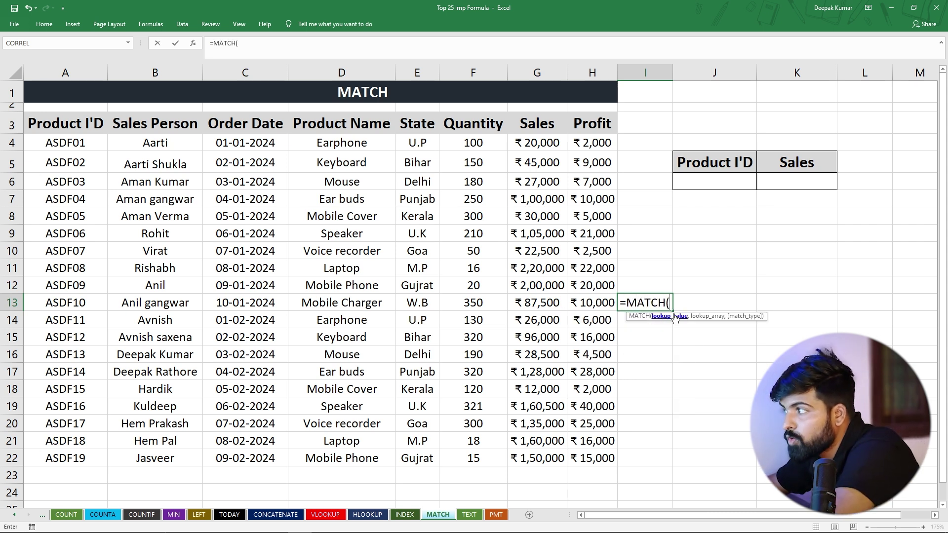
{"action": "left_click", "coordinate": [639, 267]}
{"action": "type", "text": ","}
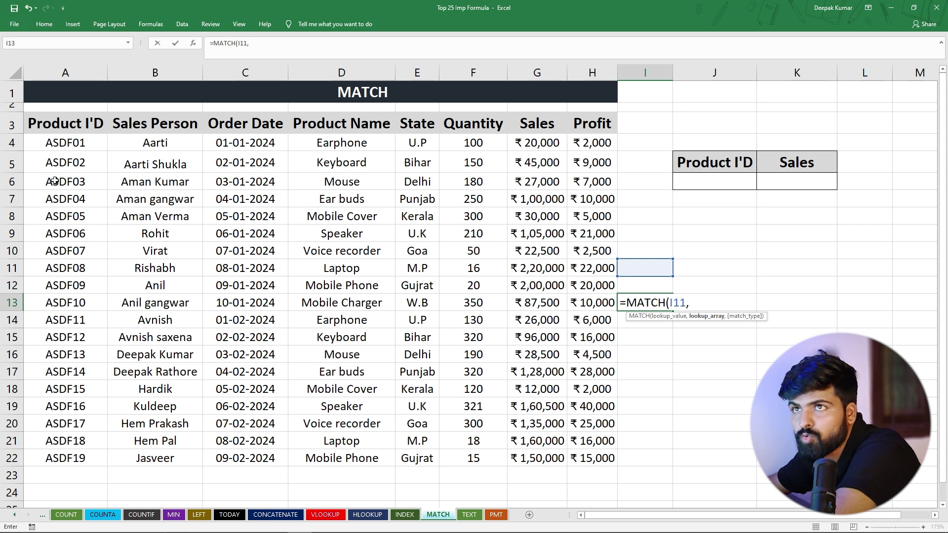
{"action": "left_click_drag", "start_coordinate": [67, 124], "coordinate": [72, 458]}
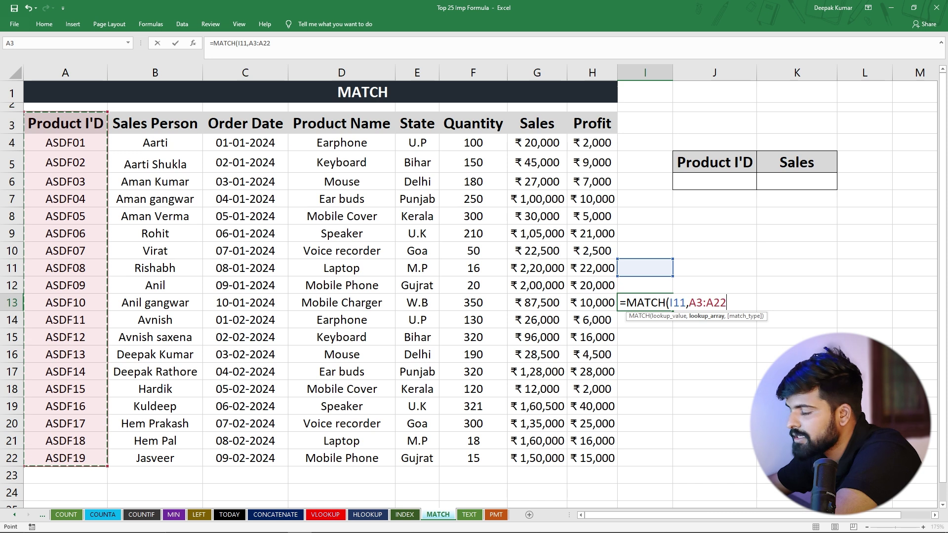
{"action": "type", "text": ","}
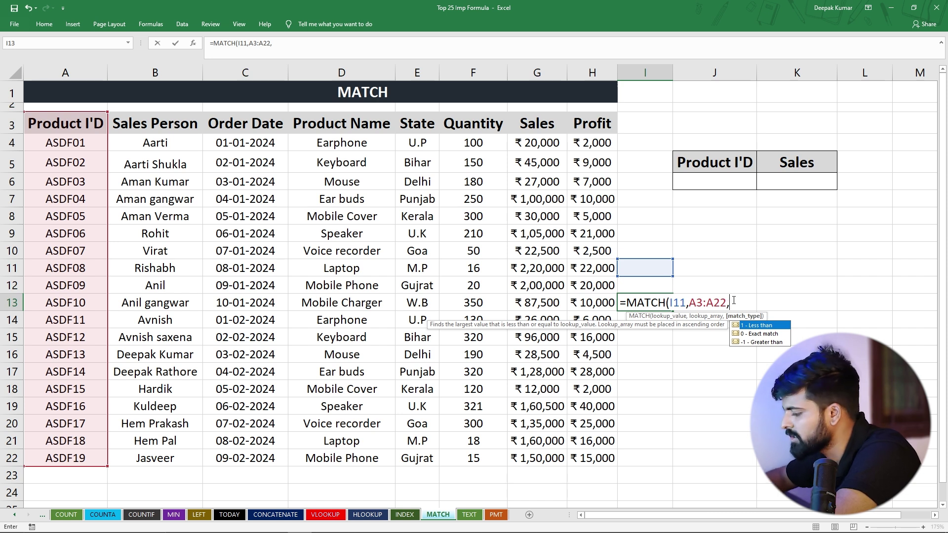
{"action": "type", "text": ")"}
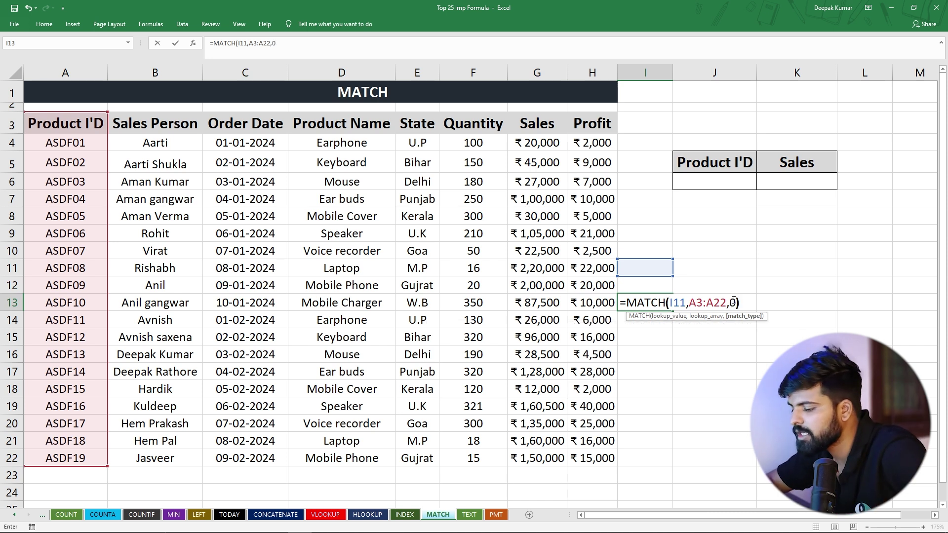
{"action": "key", "text": "Return"}
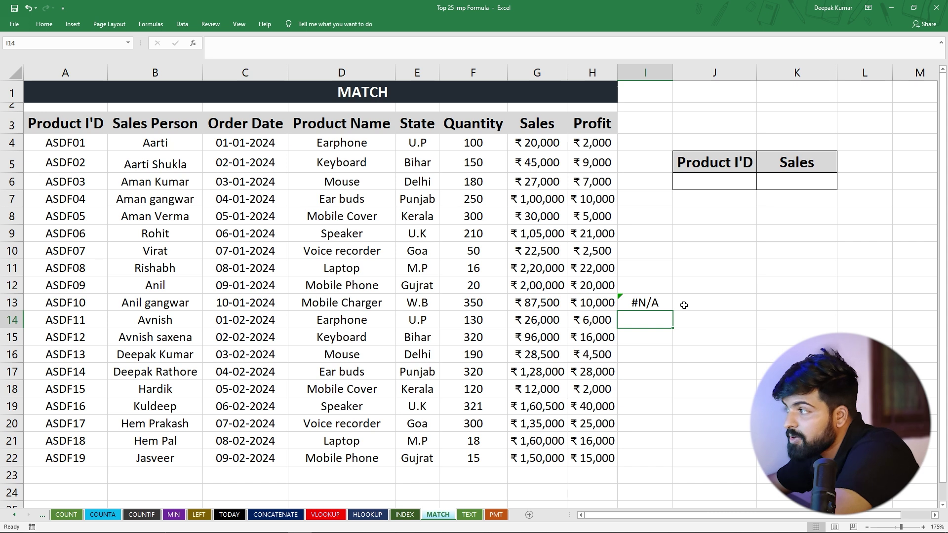
Enter ASDF07 in I11 as the lookup value and check the MATCH result in I13 against the product ID column.
{"action": "left_click", "coordinate": [646, 303]}
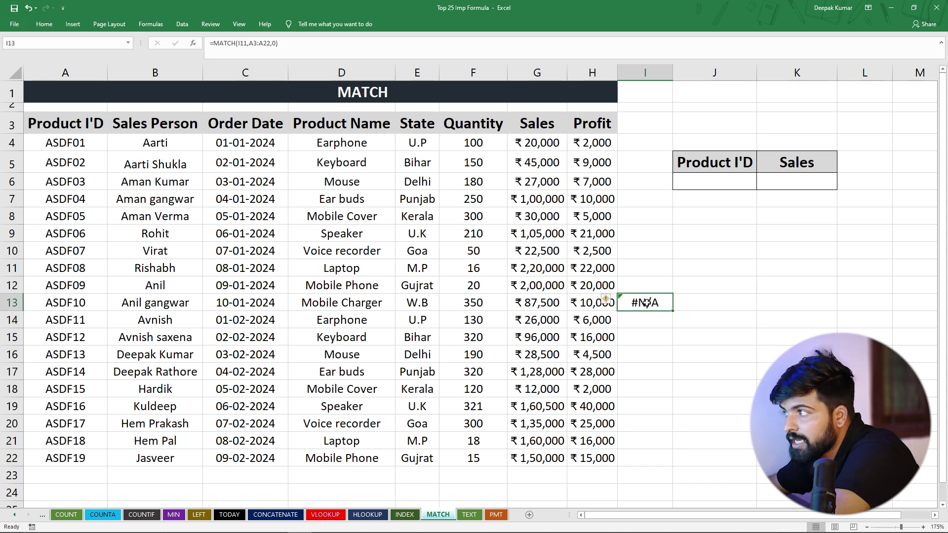
{"action": "left_click", "coordinate": [638, 266]}
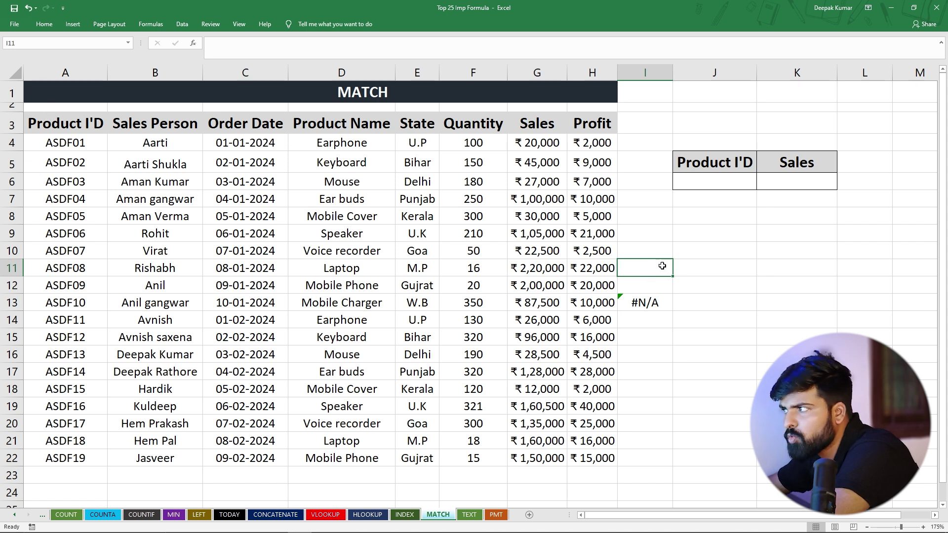
{"action": "type", "text": "ASDF07"}
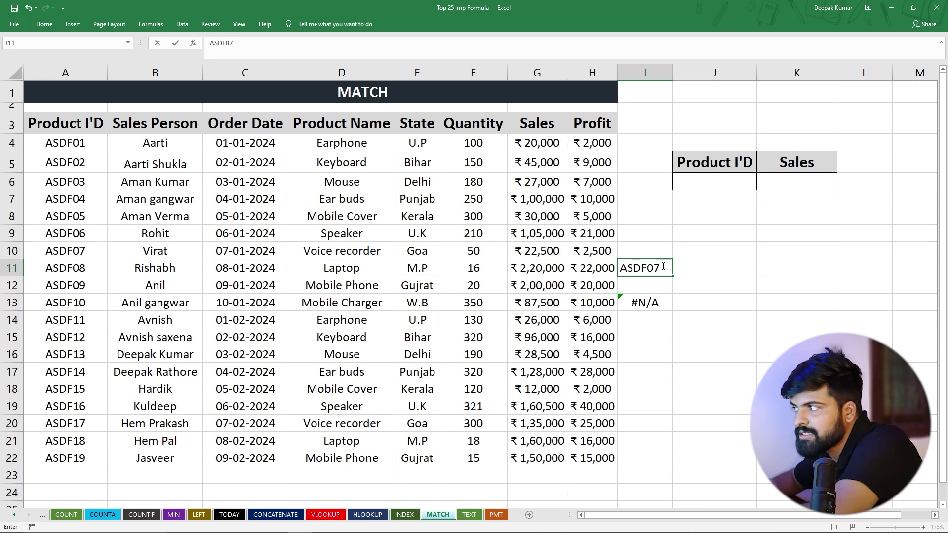
{"action": "key", "text": "Return"}
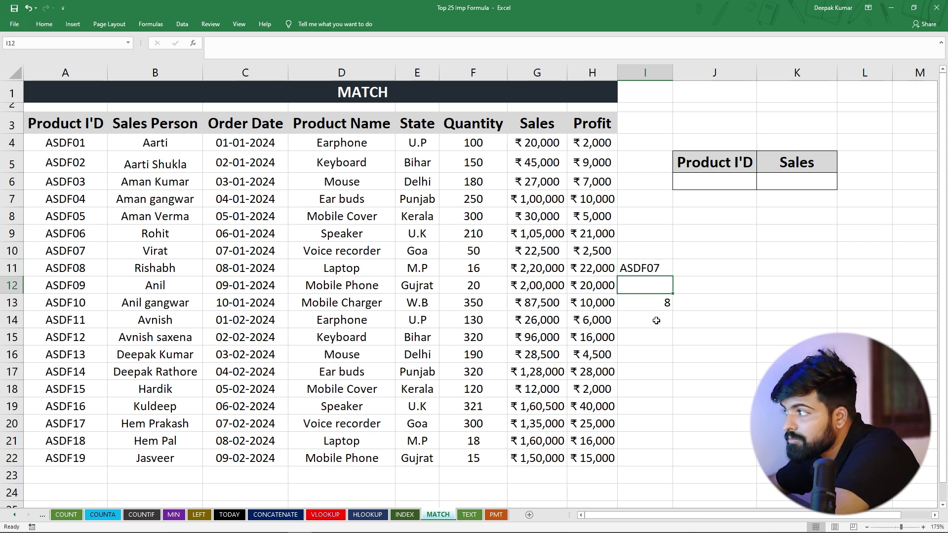
{"action": "left_click", "coordinate": [649, 300]}
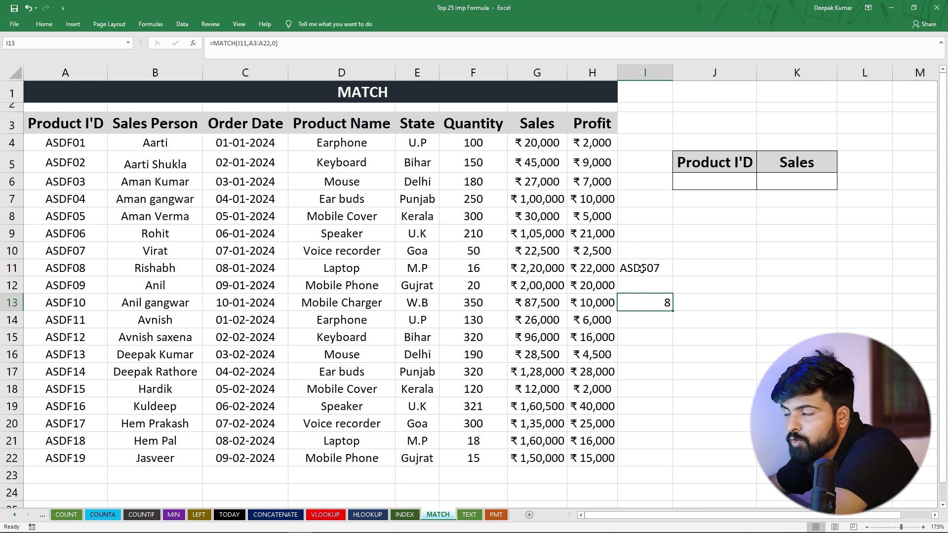
{"action": "left_click_drag", "start_coordinate": [67, 120], "coordinate": [65, 458]}
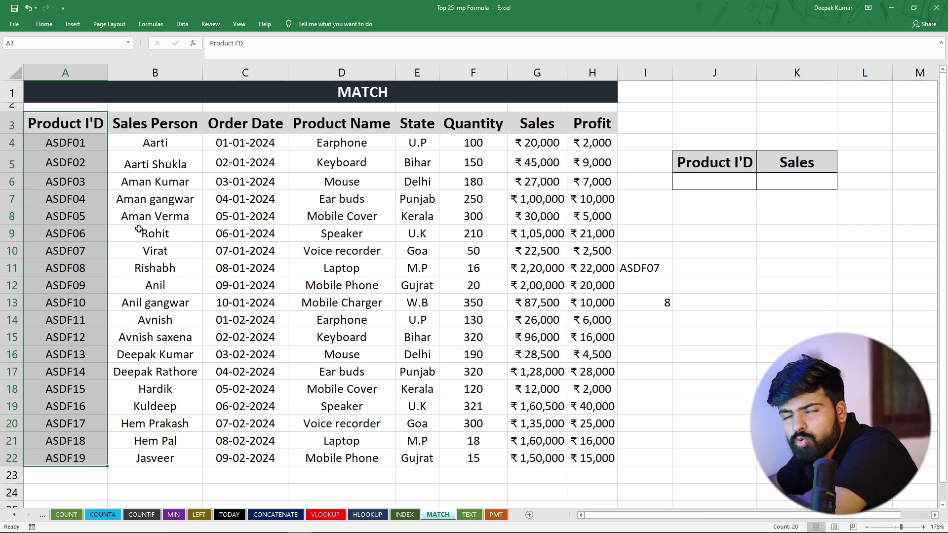
{"action": "left_click", "coordinate": [656, 297]}
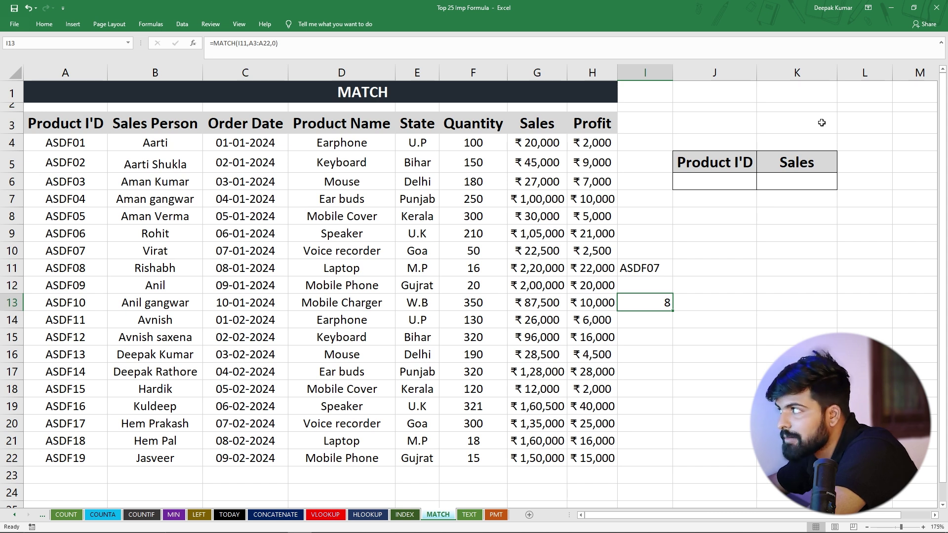
Copy the product ID ASDF10 from A13 into lookup cell J6 and select the adjacent Sales cell K6.
{"action": "left_click", "coordinate": [709, 182]}
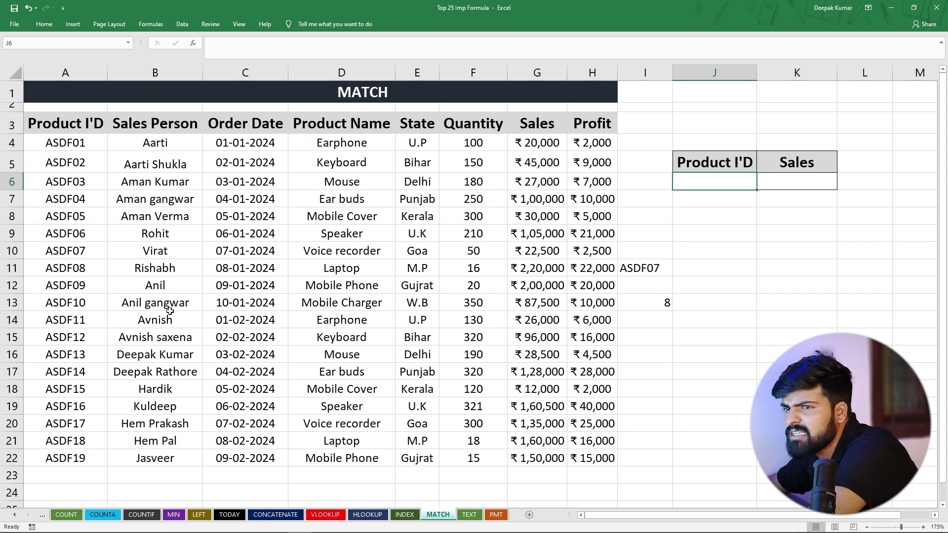
{"action": "left_click", "coordinate": [73, 301]}
{"action": "key", "text": "ctrl+c"}
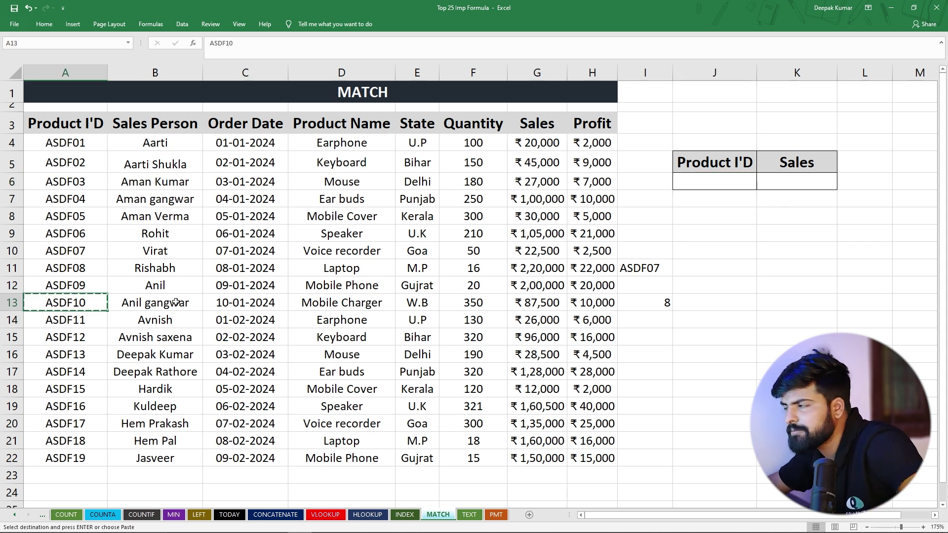
{"action": "left_click", "coordinate": [697, 183]}
{"action": "key", "text": "ctrl+v"}
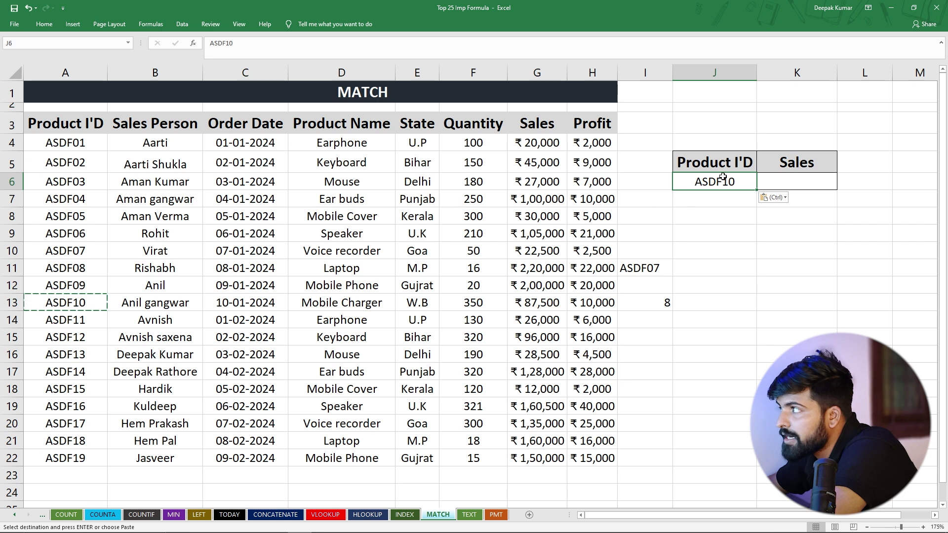
{"action": "left_click", "coordinate": [795, 179]}
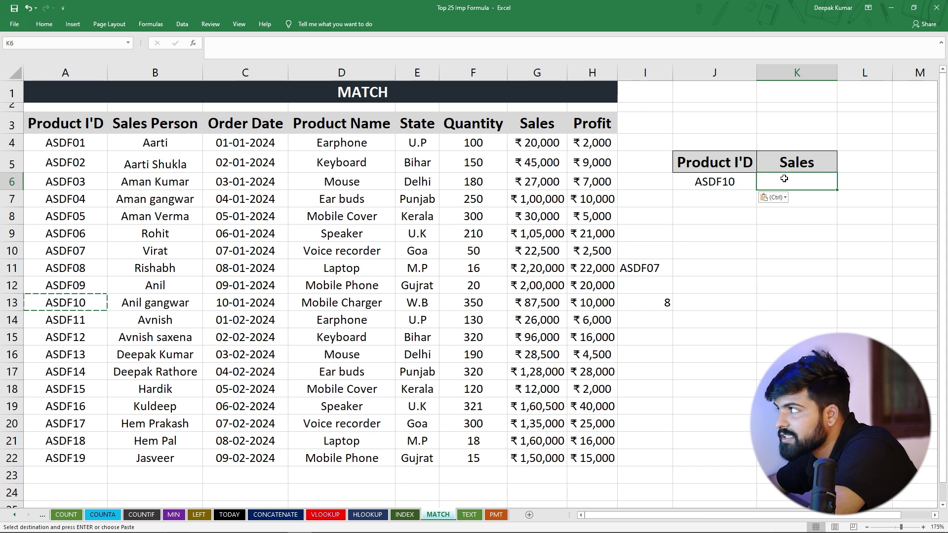
Begin an INDEX formula in Sales cell K6 with the whole table A3:H22 as its array.
{"action": "type", "text": "="}
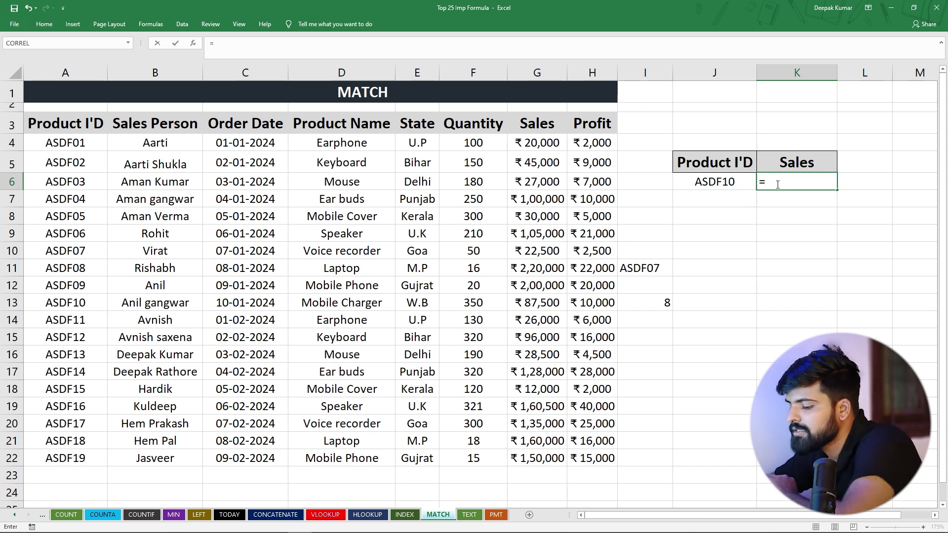
{"action": "type", "text": "INDEX"}
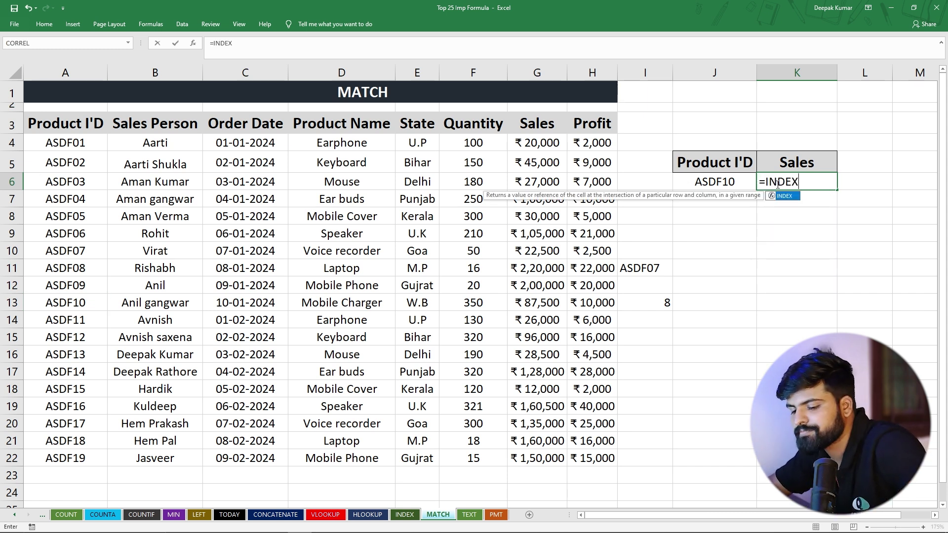
{"action": "type", "text": "("}
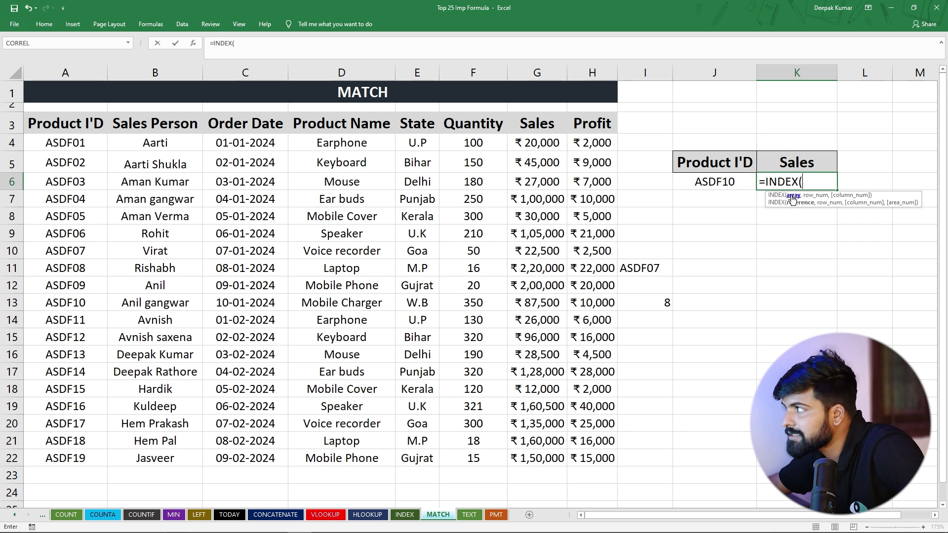
{"action": "left_click_drag", "start_coordinate": [65, 123], "coordinate": [576, 454]}
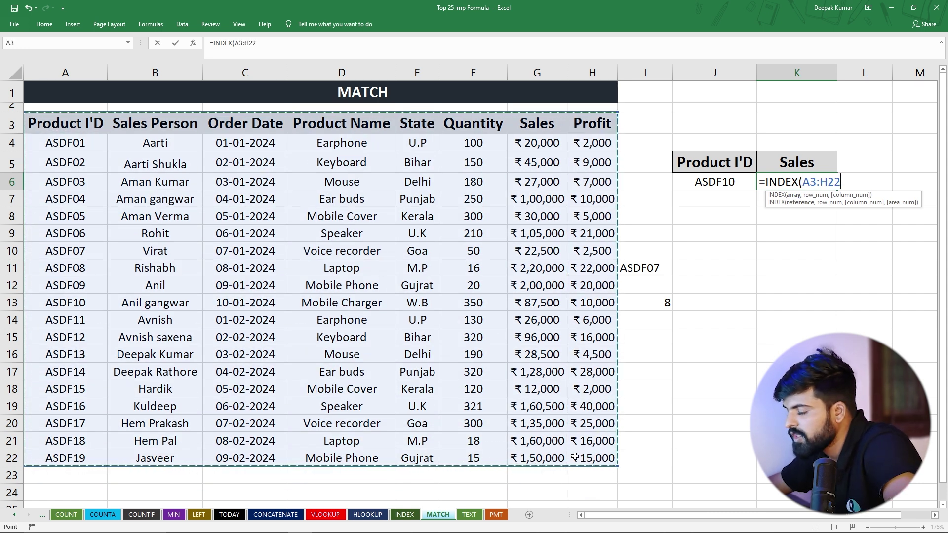
{"action": "type", "text": ","}
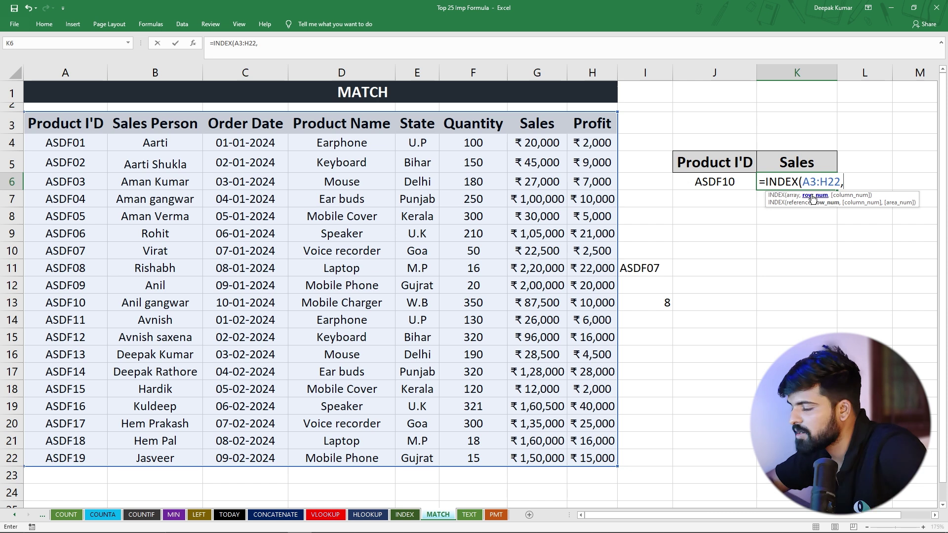
Nest MATCH(J6,A3:A22,0) as the row number of the INDEX formula for an exact product ID match.
{"action": "type", "text": "MATC"}
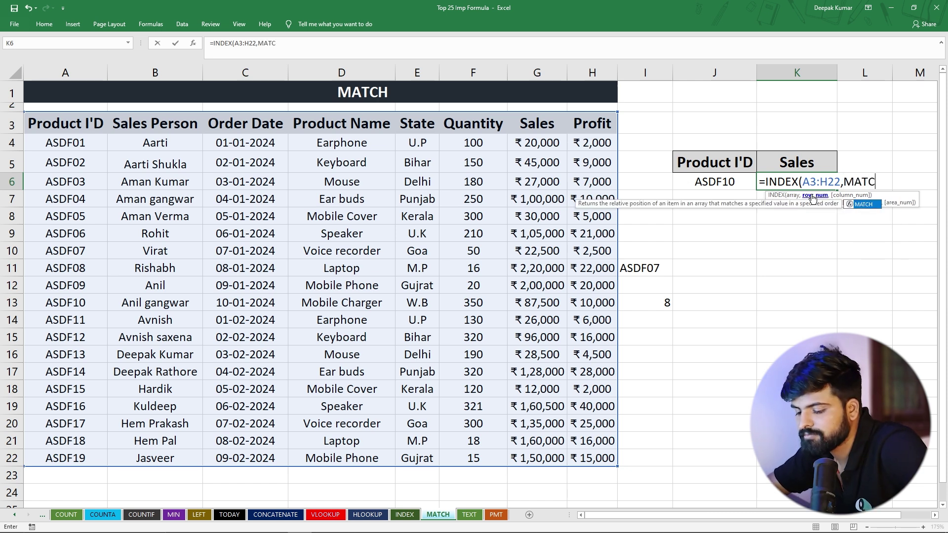
{"action": "type", "text": "H("}
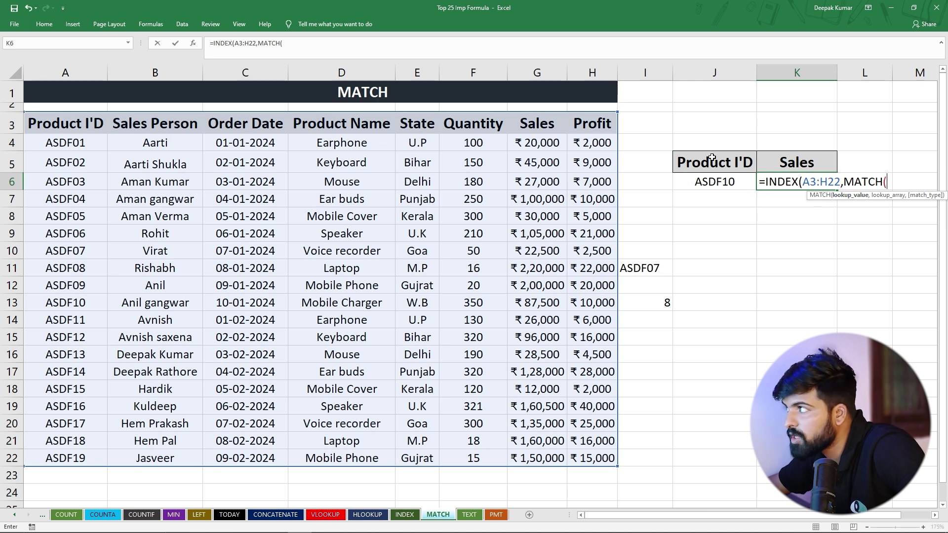
{"action": "left_click", "coordinate": [704, 182]}
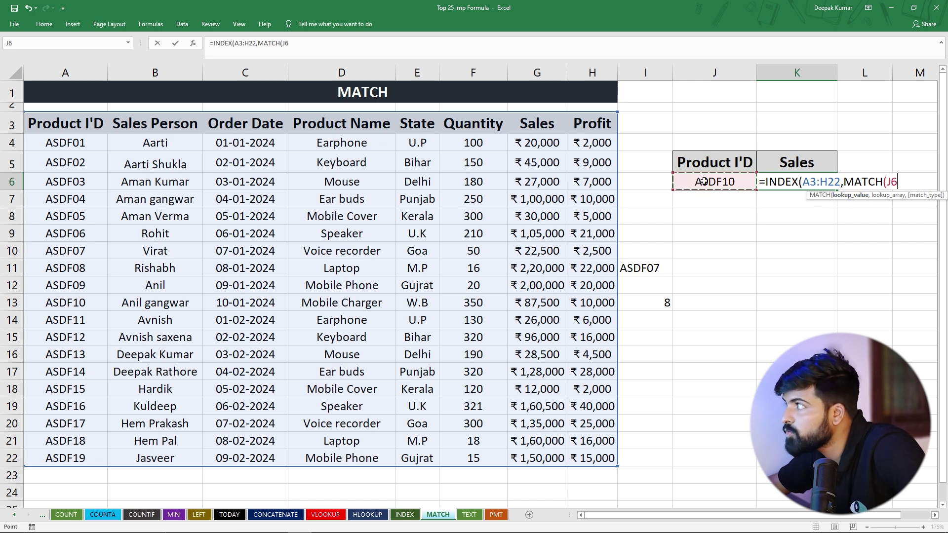
{"action": "type", "text": ","}
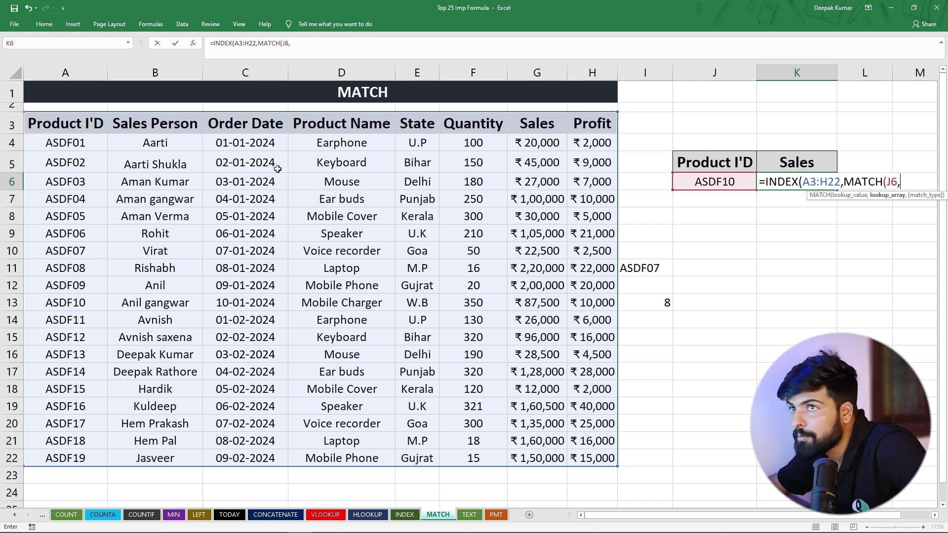
{"action": "left_click_drag", "start_coordinate": [54, 124], "coordinate": [80, 455]}
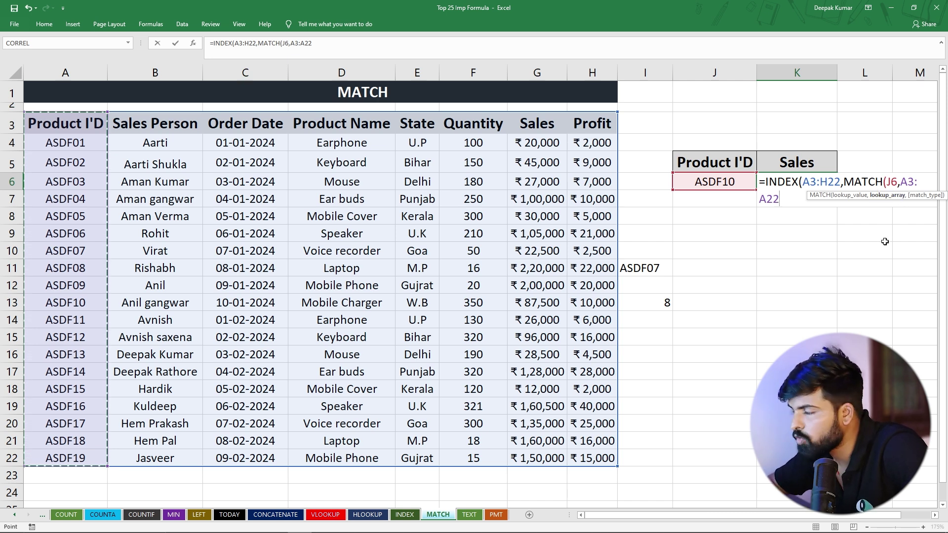
{"action": "type", "text": ","}
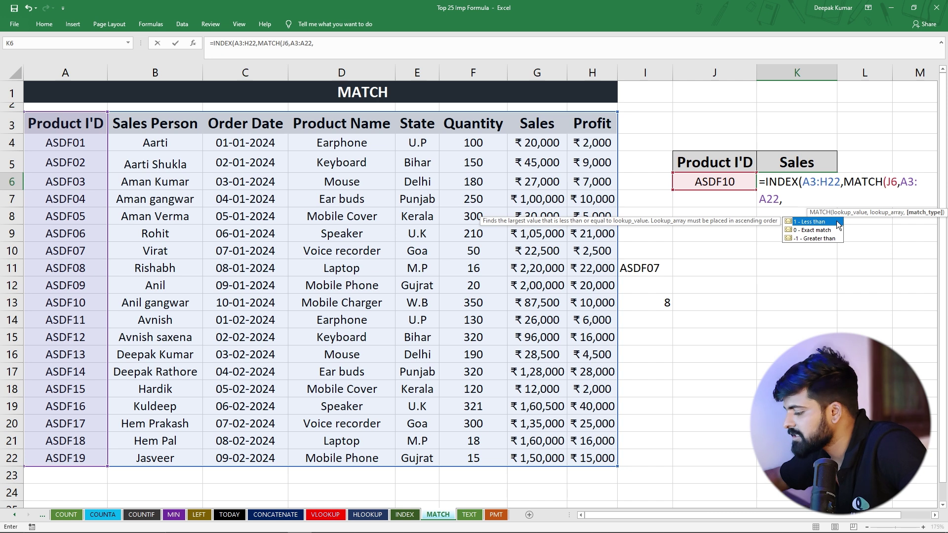
{"action": "type", "text": "0)"}
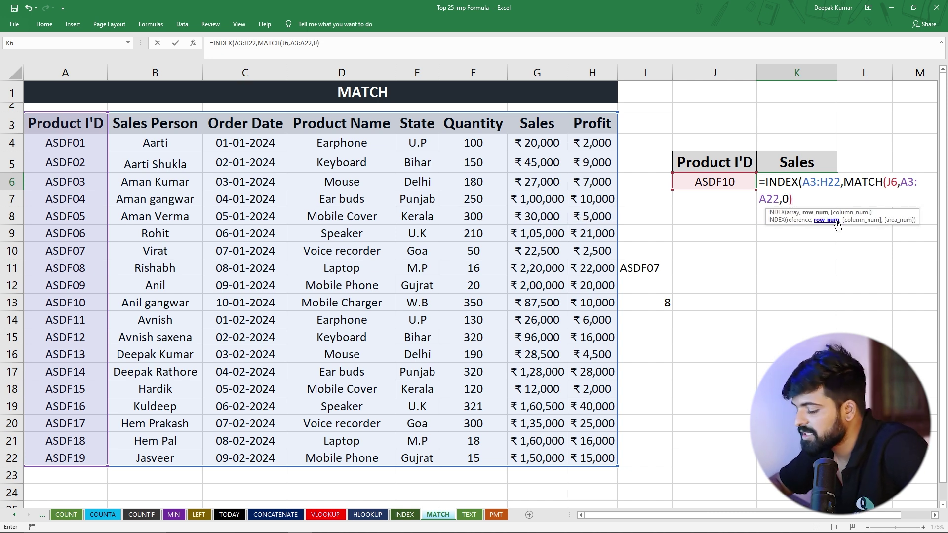
Complete the INDEX formula with column number 7 and compare its result with the ASDF10 row of the table.
{"action": "type", "text": ","}
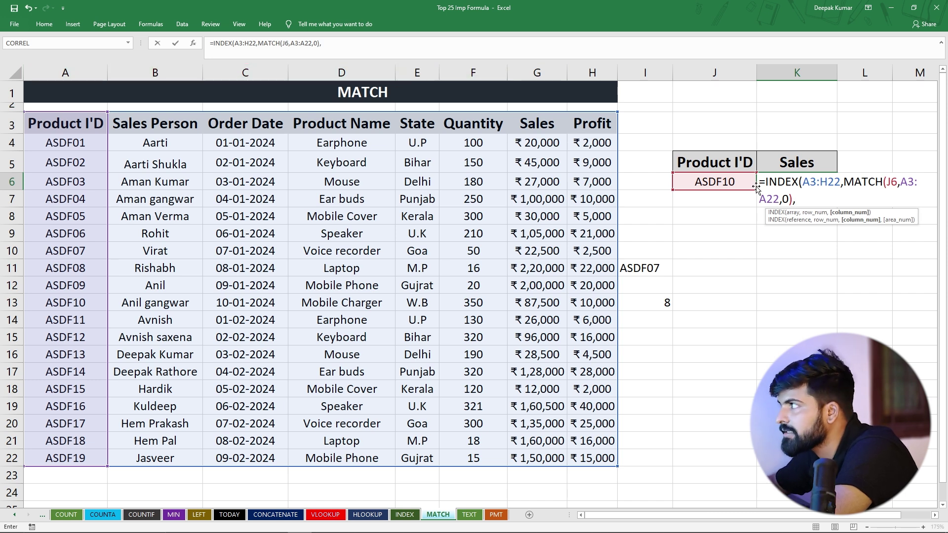
{"action": "type", "text": "7"}
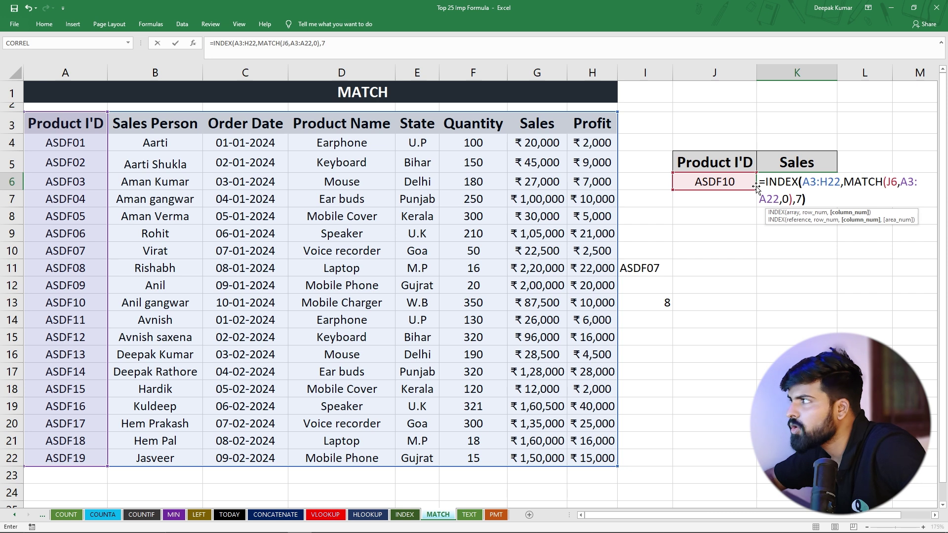
{"action": "type", "text": ")"}
{"action": "key", "text": "Return"}
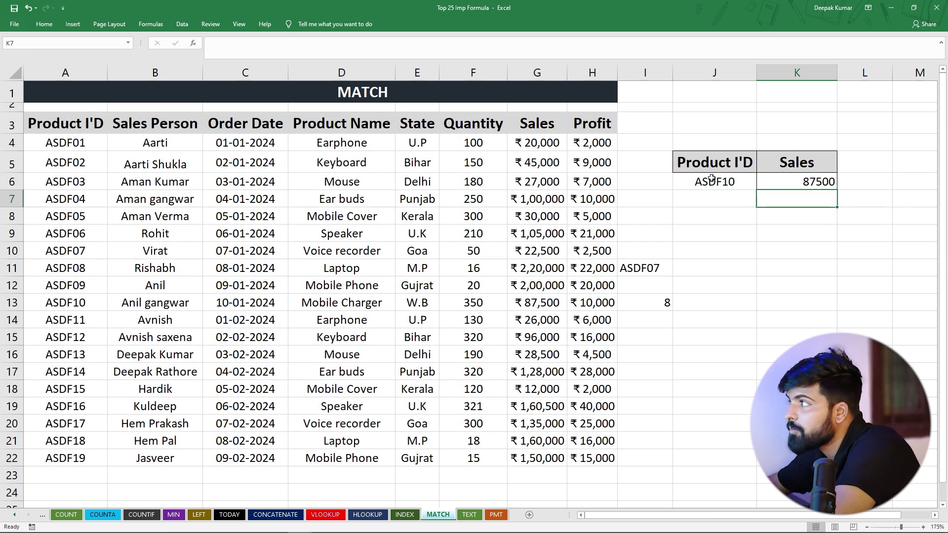
{"action": "left_click", "coordinate": [723, 179]}
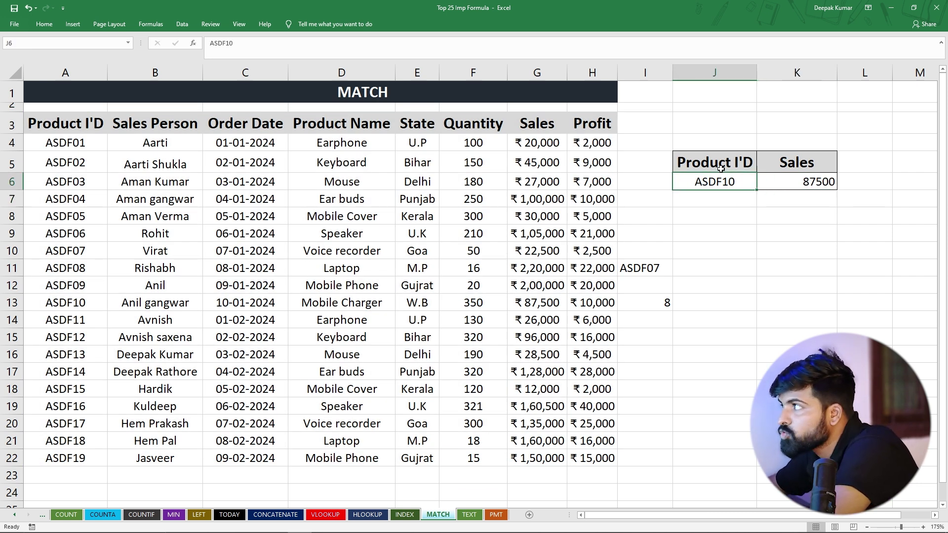
{"action": "left_click_drag", "start_coordinate": [72, 302], "coordinate": [529, 310]}
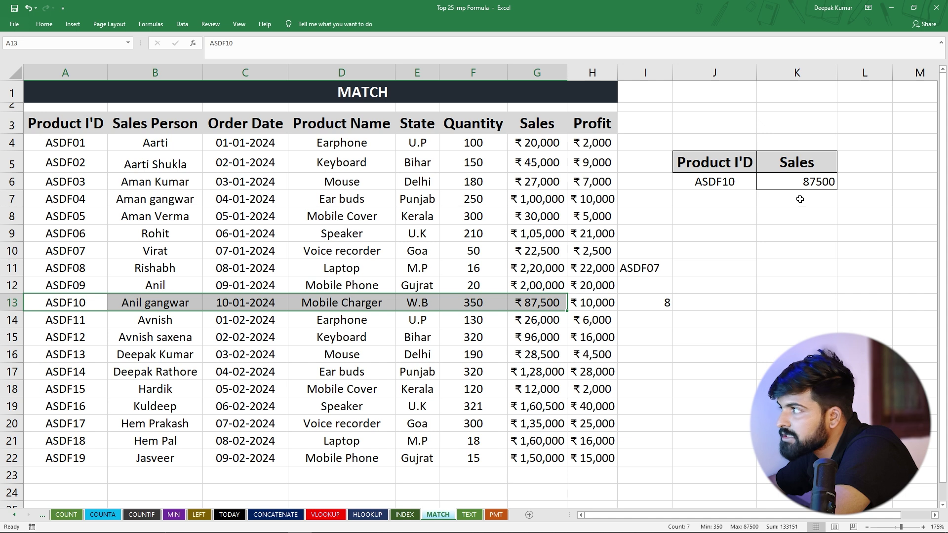
Change the lookup product ID in J6 to ASDF03 and compare the K6 result with that product's table row.
{"action": "left_click", "coordinate": [710, 181]}
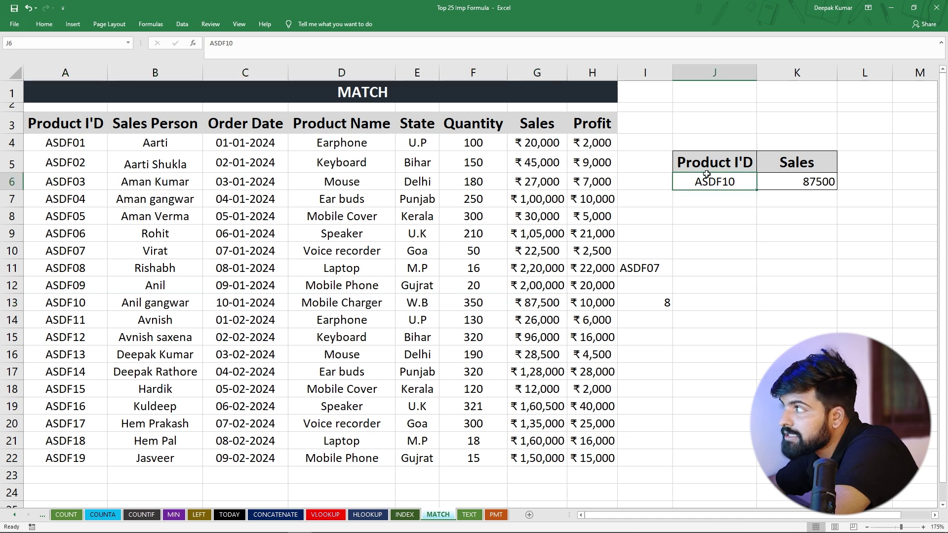
{"action": "double_click", "coordinate": [734, 181]}
{"action": "key", "text": "BackSpace"}
{"action": "key", "text": "BackSpace"}
{"action": "type", "text": "03"}
{"action": "key", "text": "Return"}
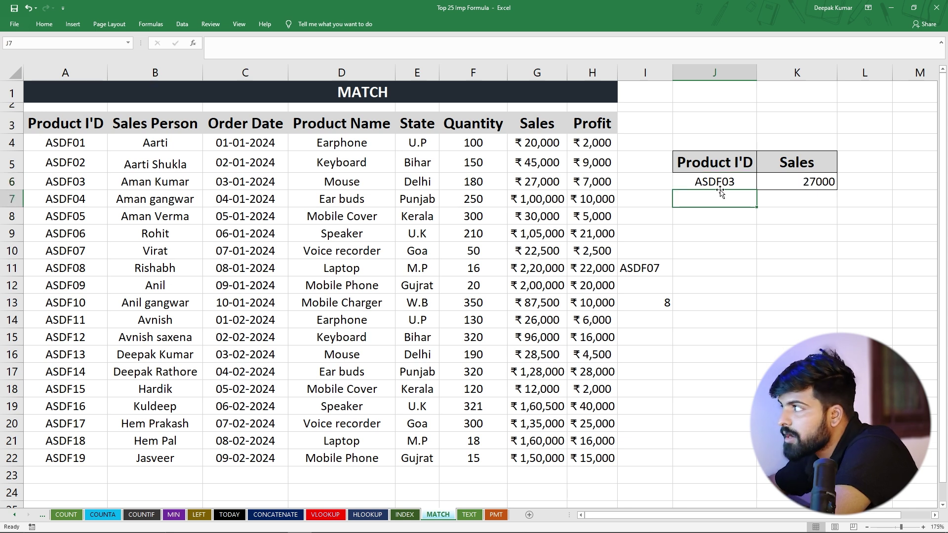
{"action": "left_click_drag", "start_coordinate": [83, 180], "coordinate": [538, 182]}
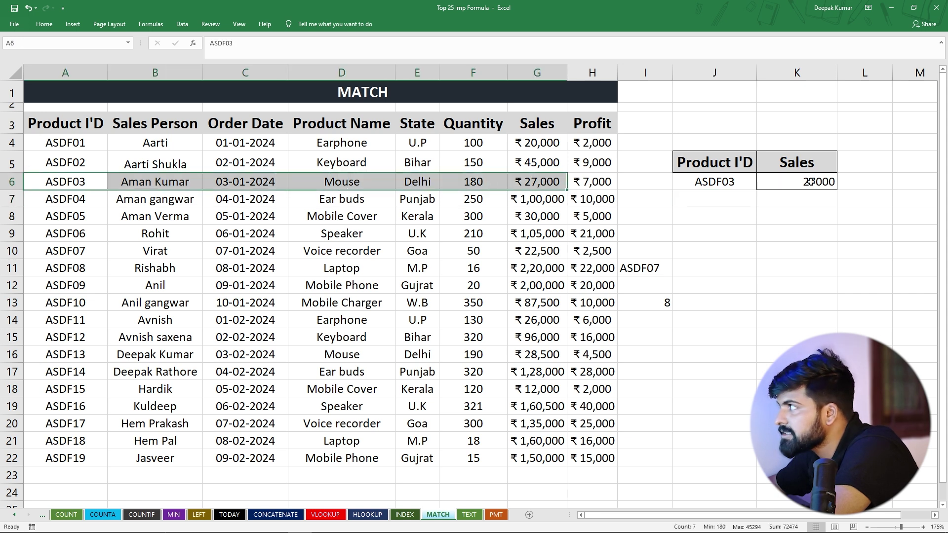
Change the lookup product ID in J6 to ASDF06 and compare the K6 result with that product's table row.
{"action": "left_click", "coordinate": [724, 181]}
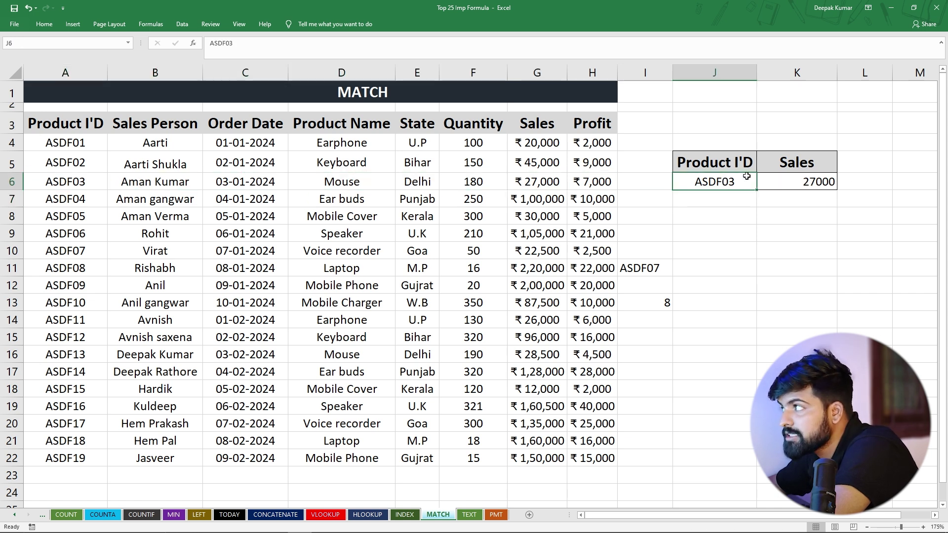
{"action": "double_click", "coordinate": [736, 184]}
{"action": "key", "text": "BackSpace"}
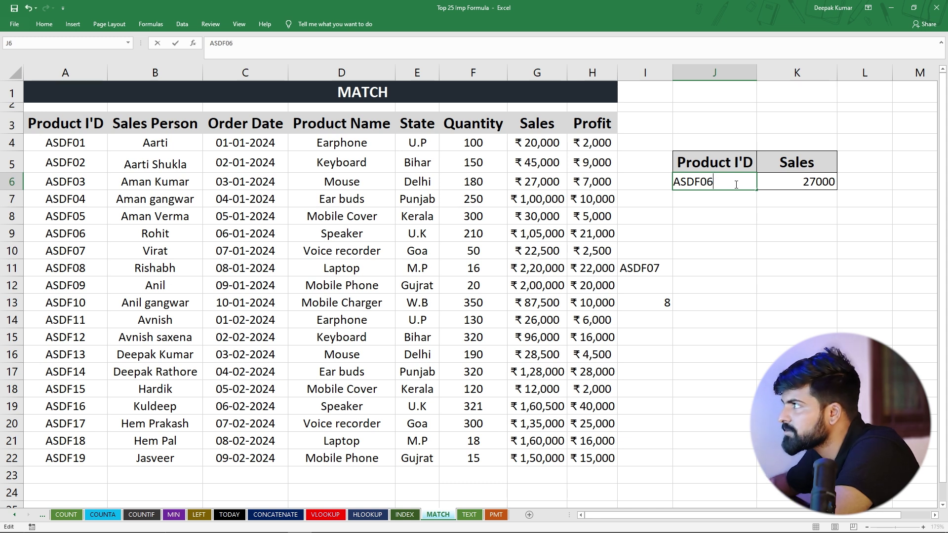
{"action": "key", "text": "Return"}
{"action": "left_click_drag", "start_coordinate": [52, 232], "coordinate": [538, 234]}
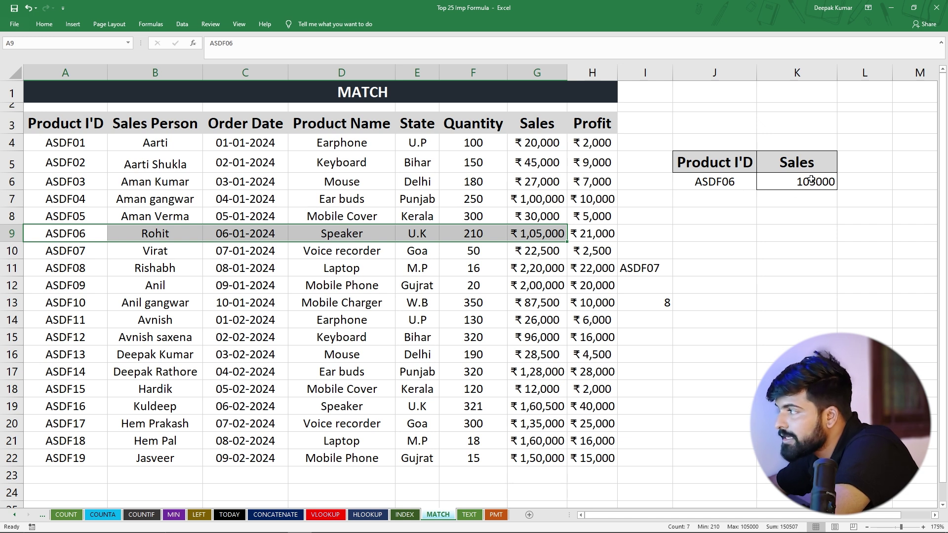
{"action": "left_click_drag", "start_coordinate": [683, 168], "coordinate": [800, 184]}
{"action": "left_click", "coordinate": [753, 218]}
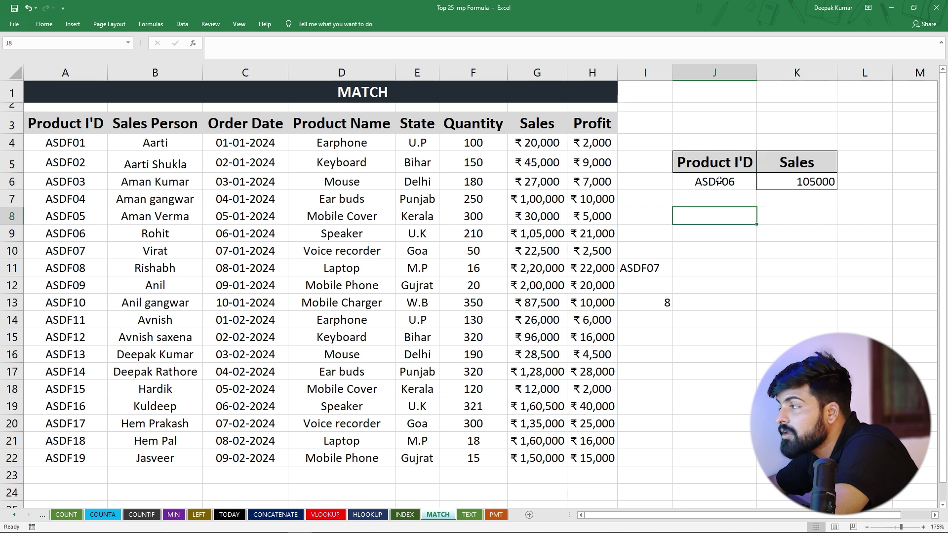
Clear the Sales heading in K5 and set that cell's data validation to allow a List.
{"action": "left_click", "coordinate": [806, 168]}
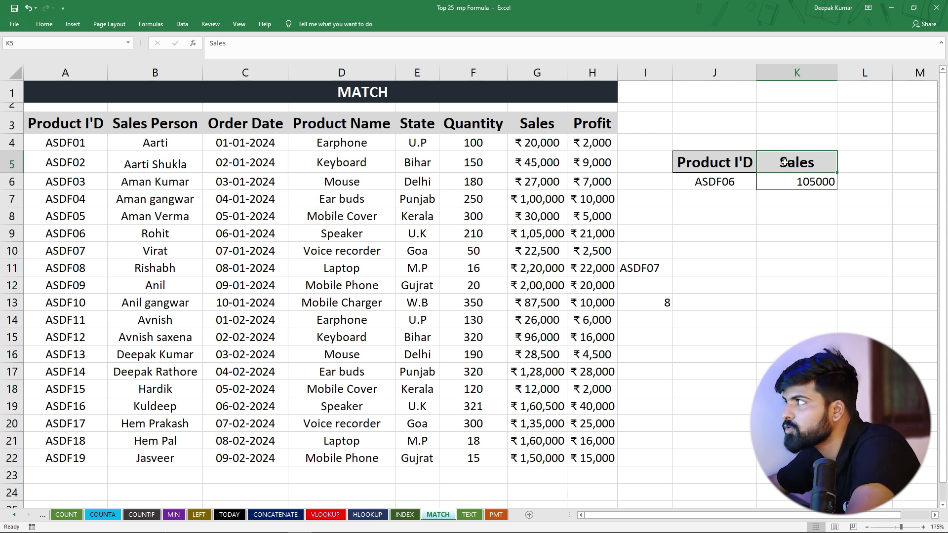
{"action": "key", "text": "Delete"}
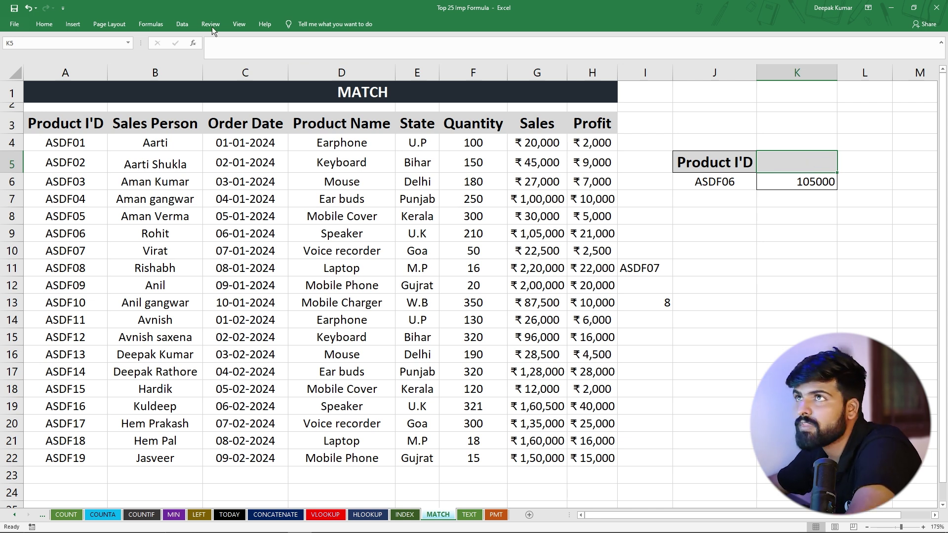
{"action": "left_click", "coordinate": [181, 23]}
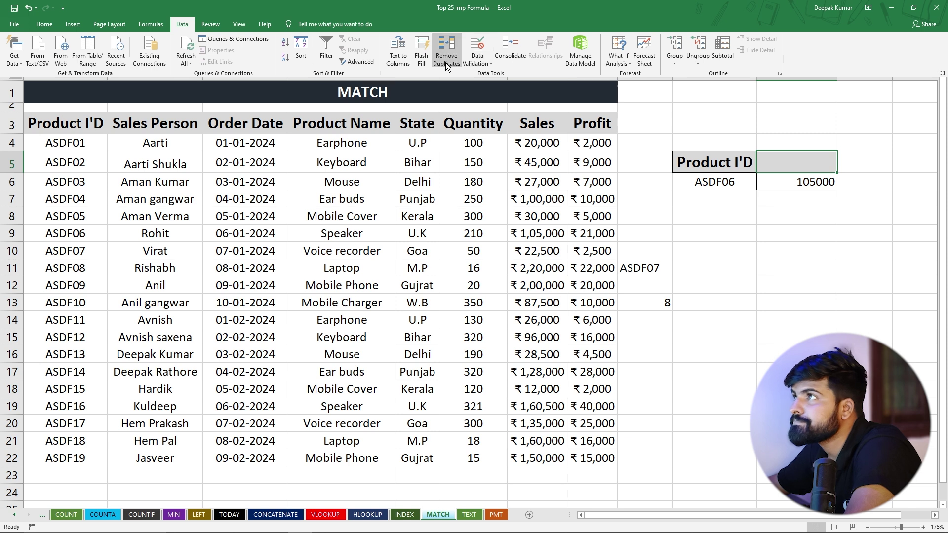
{"action": "left_click", "coordinate": [488, 61]}
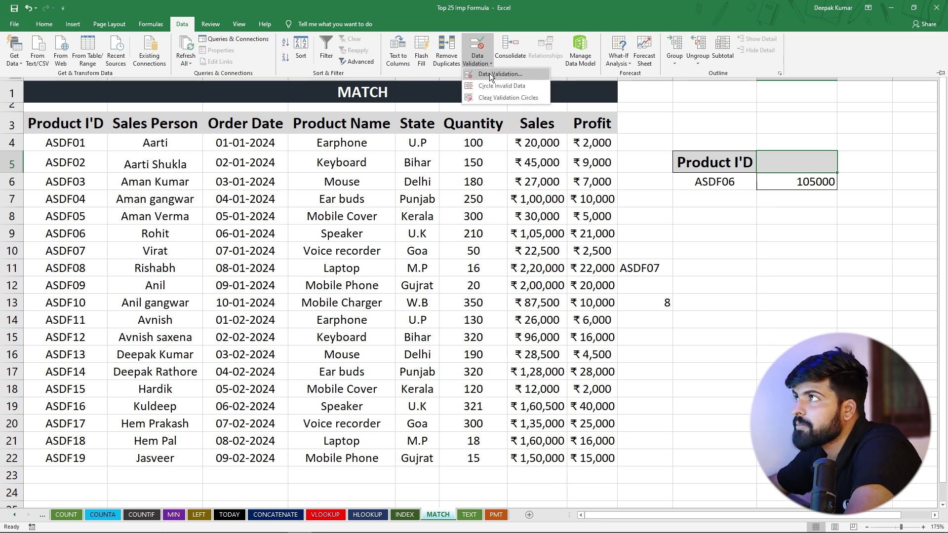
{"action": "left_click", "coordinate": [490, 73]}
{"action": "left_click", "coordinate": [63, 419]}
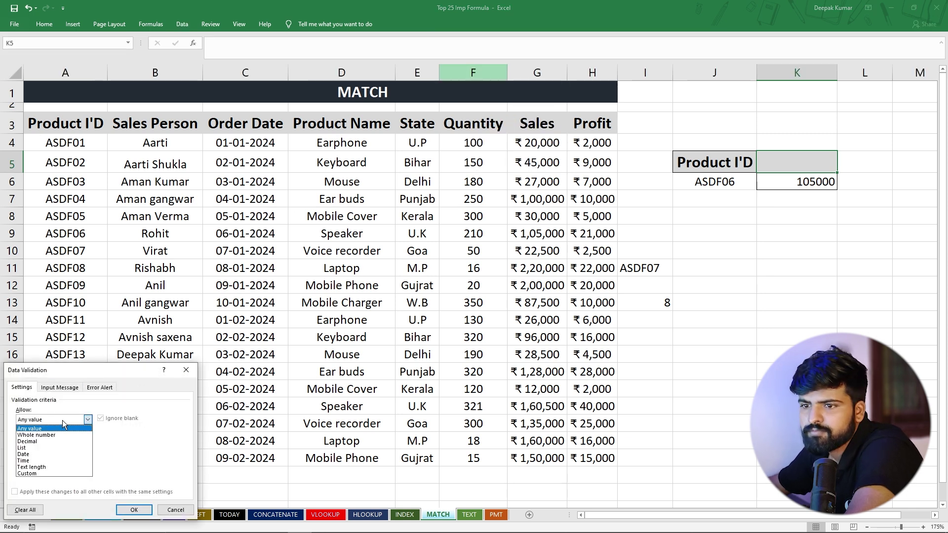
{"action": "left_click", "coordinate": [45, 447]}
{"action": "left_click_drag", "start_coordinate": [84, 370], "coordinate": [103, 174]}
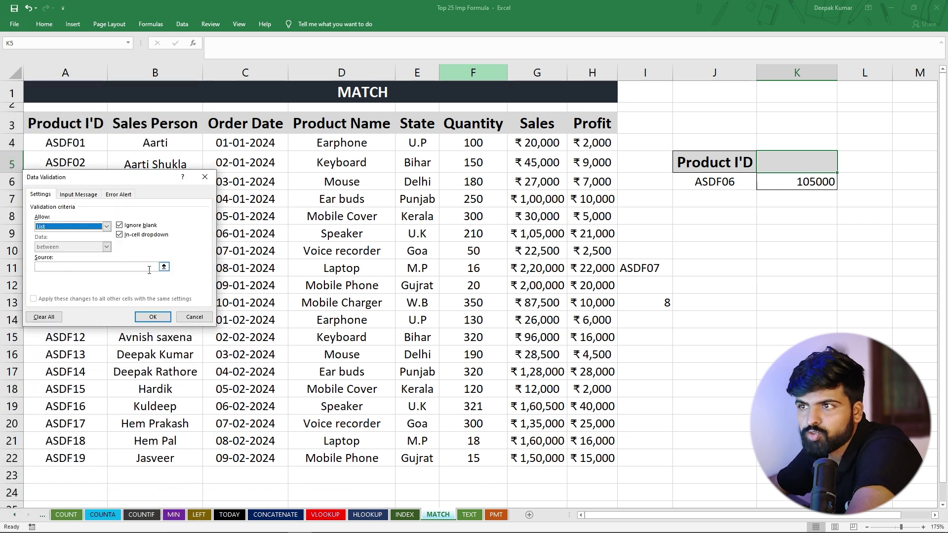
Use the table headers =$B$3:$H$3 as the list source, apply the validation and open the resulting dropdown in K5.
{"action": "left_click", "coordinate": [164, 268]}
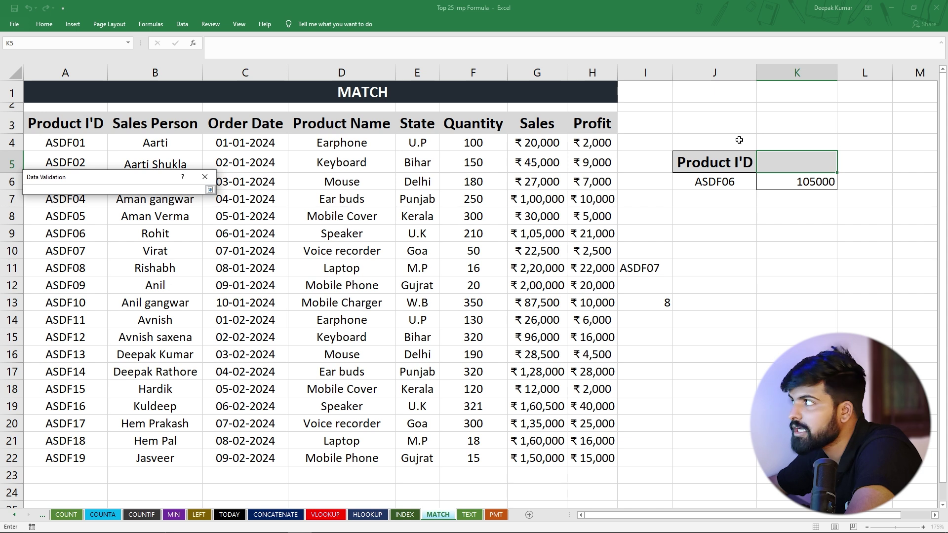
{"action": "left_click_drag", "start_coordinate": [162, 124], "coordinate": [576, 118]}
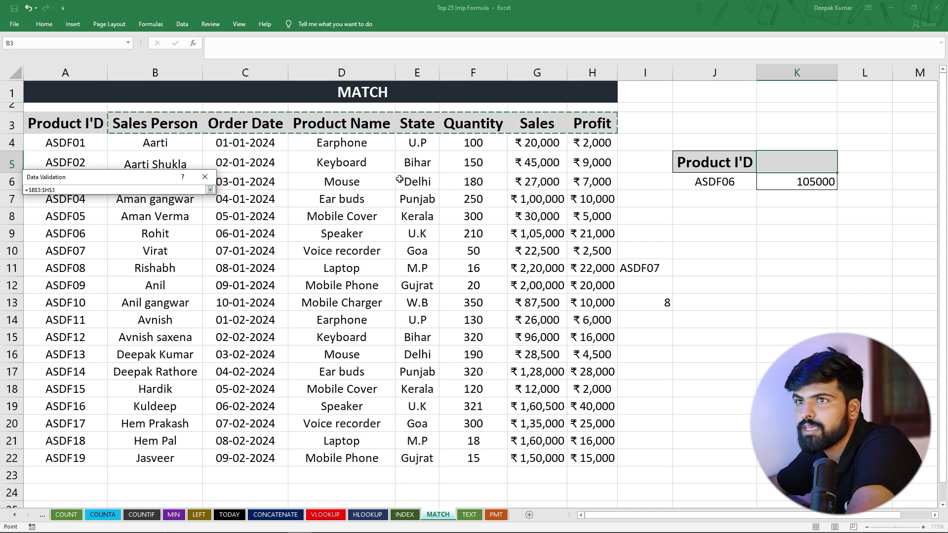
{"action": "key", "text": "Return"}
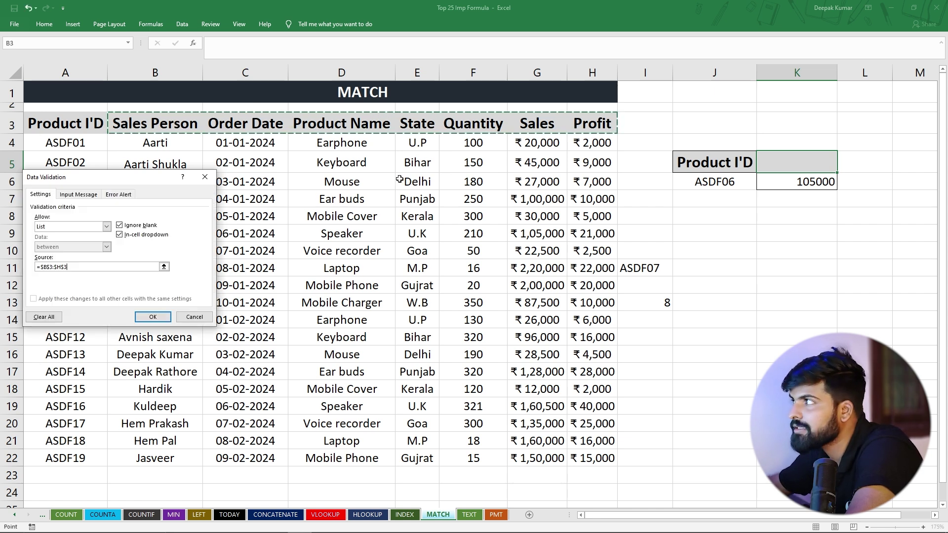
{"action": "left_click", "coordinate": [153, 317]}
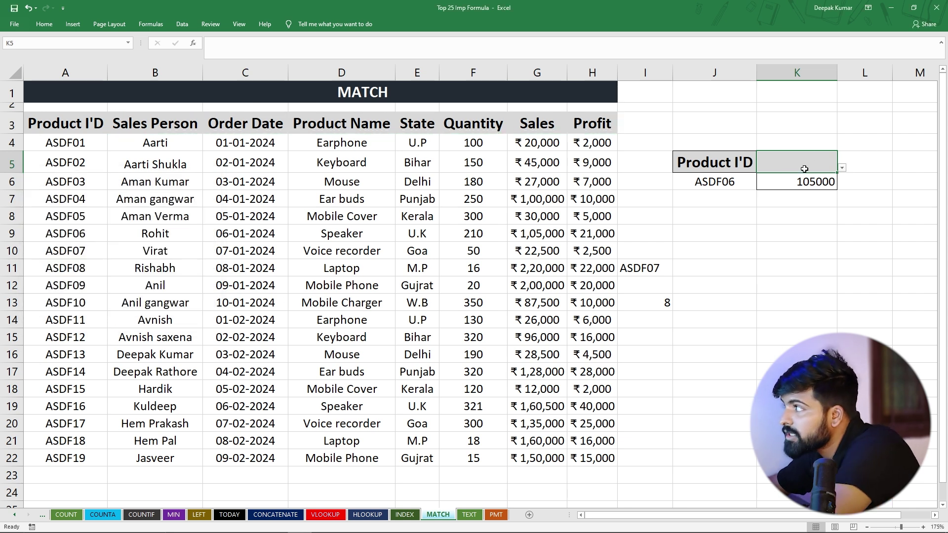
{"action": "left_click", "coordinate": [842, 170]}
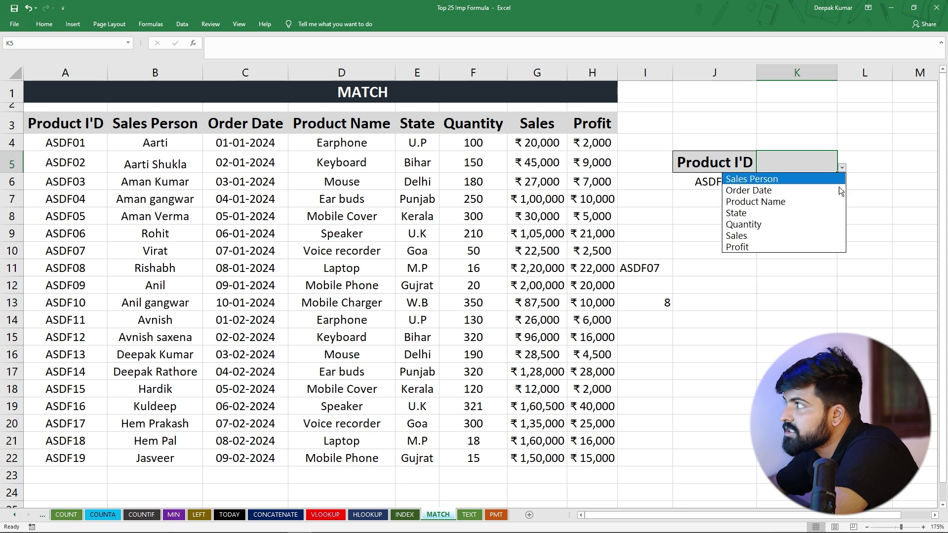
Use the dropdown list in K5 to try State as the heading, and switch it to Profit.
{"action": "left_click", "coordinate": [766, 214]}
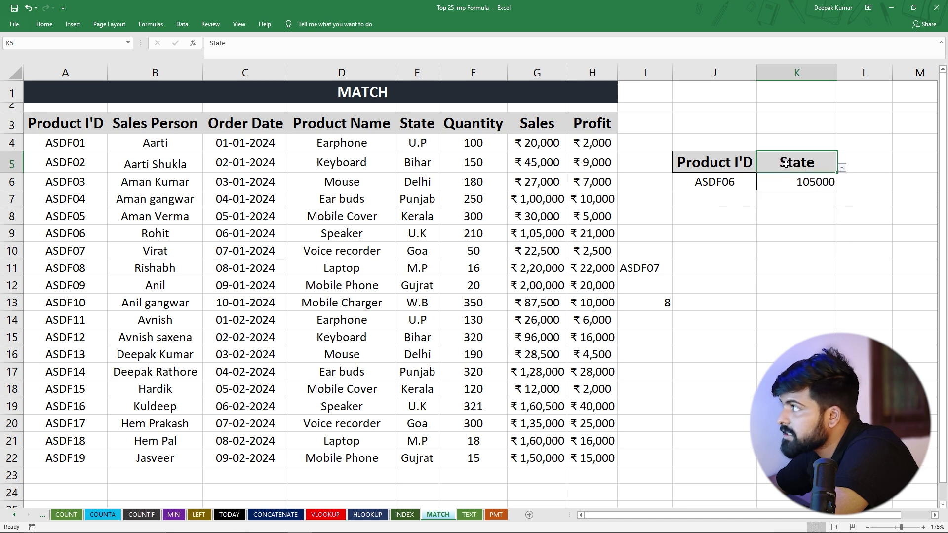
{"action": "left_click", "coordinate": [713, 162]}
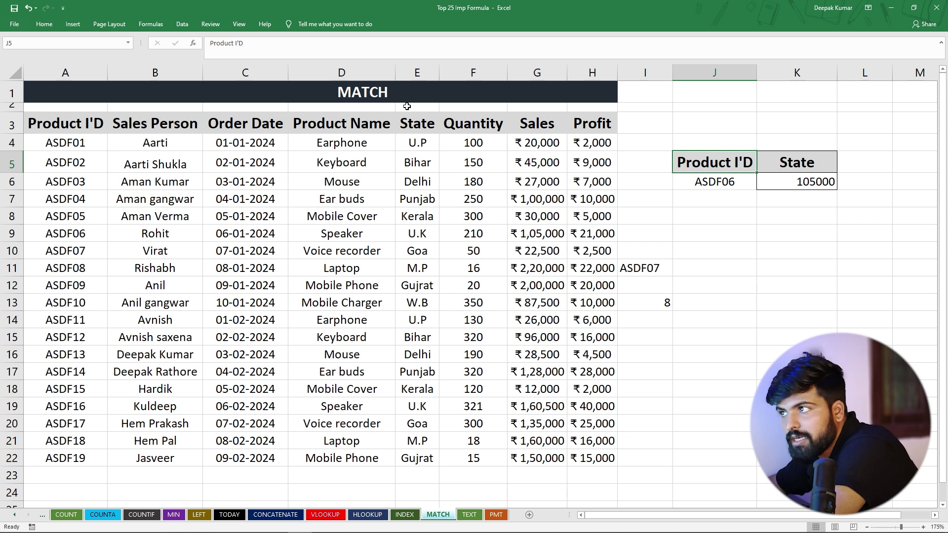
{"action": "left_click", "coordinate": [795, 159]}
{"action": "left_click", "coordinate": [842, 167]}
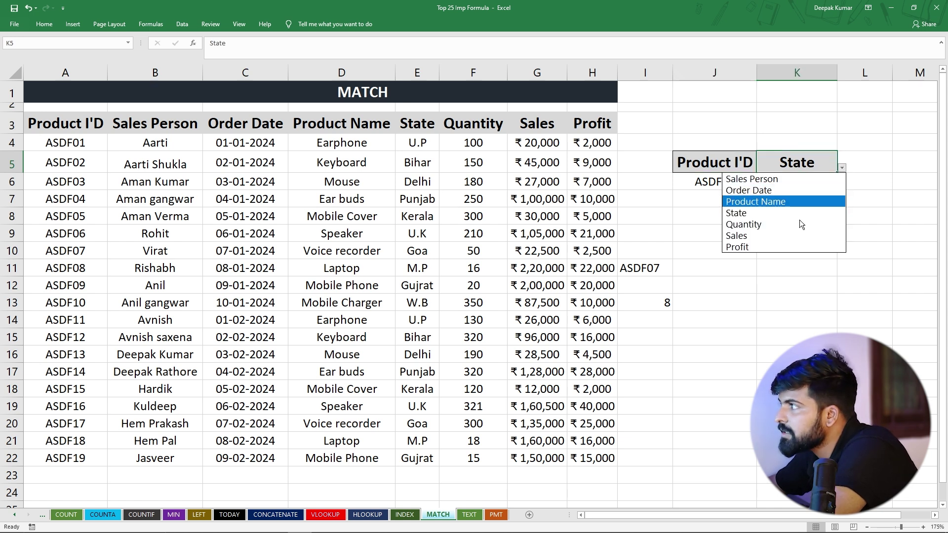
{"action": "left_click", "coordinate": [757, 247]}
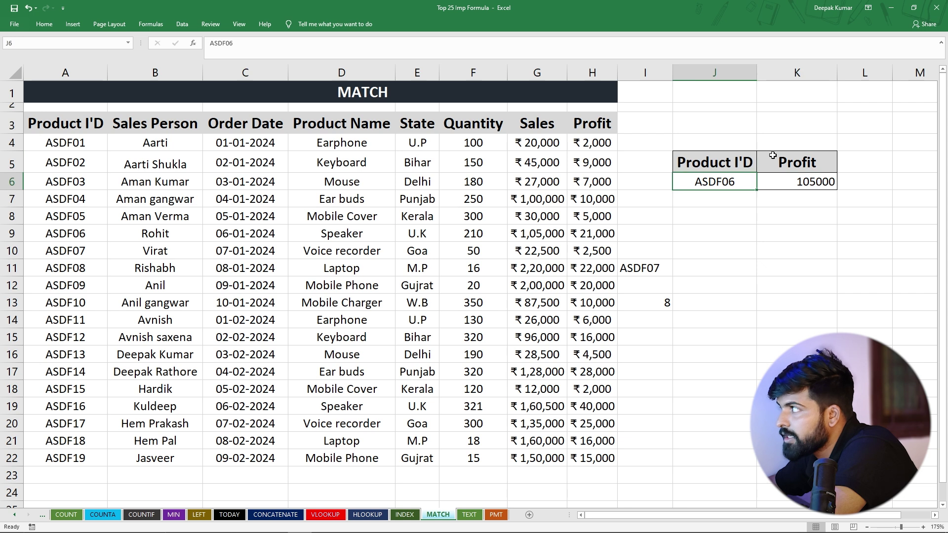
Clear the existing formula in K6 and begin a new INDEX formula with the table A3:H22 as its array.
{"action": "left_click", "coordinate": [809, 184]}
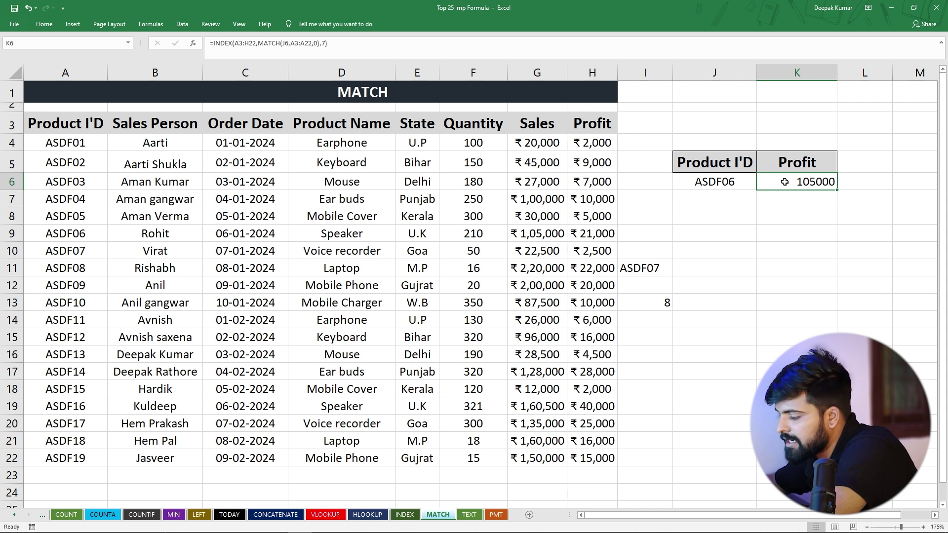
{"action": "key", "text": "Delete"}
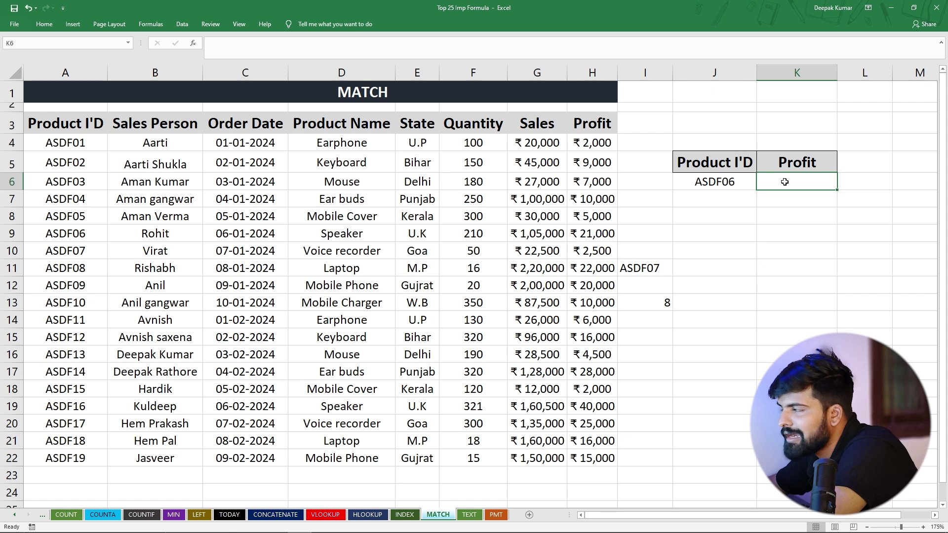
{"action": "type", "text": "="}
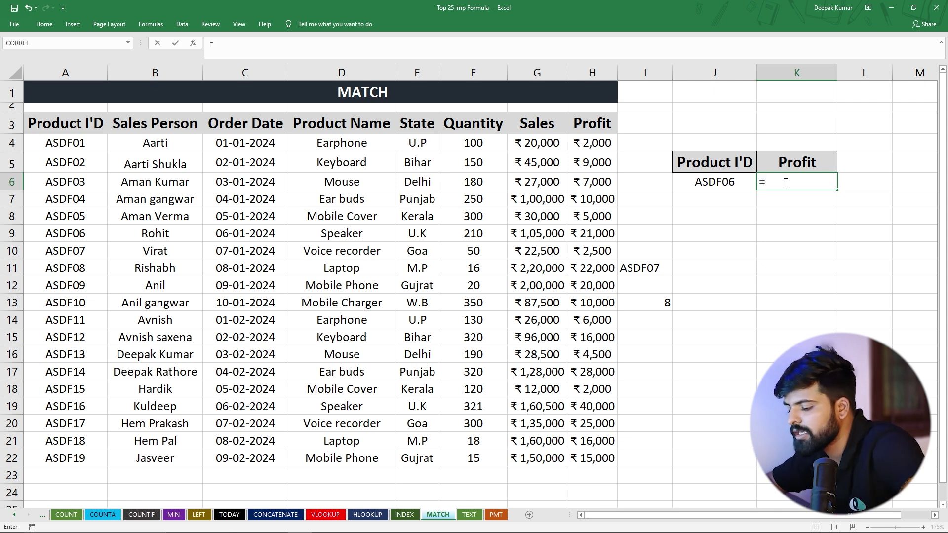
{"action": "type", "text": "INDEX("}
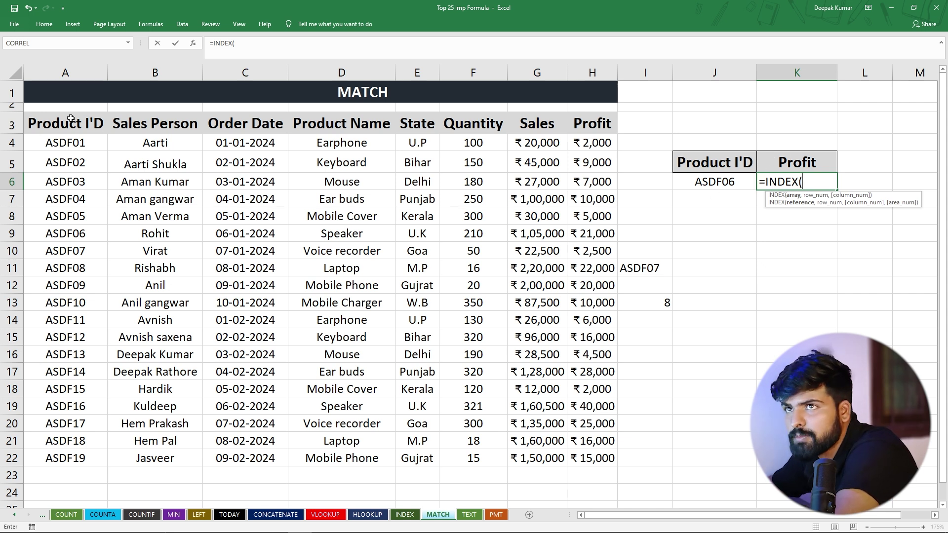
{"action": "left_click_drag", "start_coordinate": [69, 121], "coordinate": [617, 458]}
{"action": "type", "text": ","}
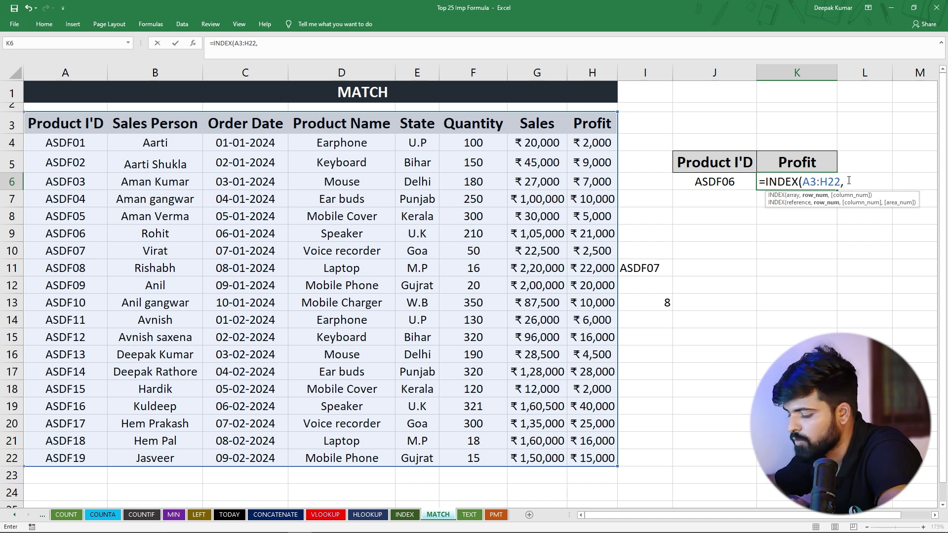
Add MATCH(J6,A3:A22,0) as the row number argument of the INDEX formula in K6.
{"action": "type", "text": "MATCH("}
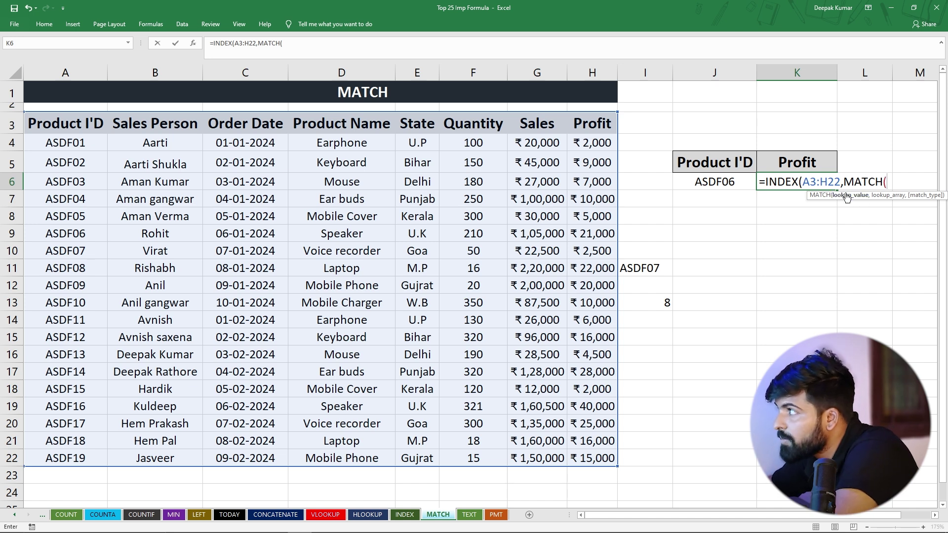
{"action": "left_click", "coordinate": [707, 183]}
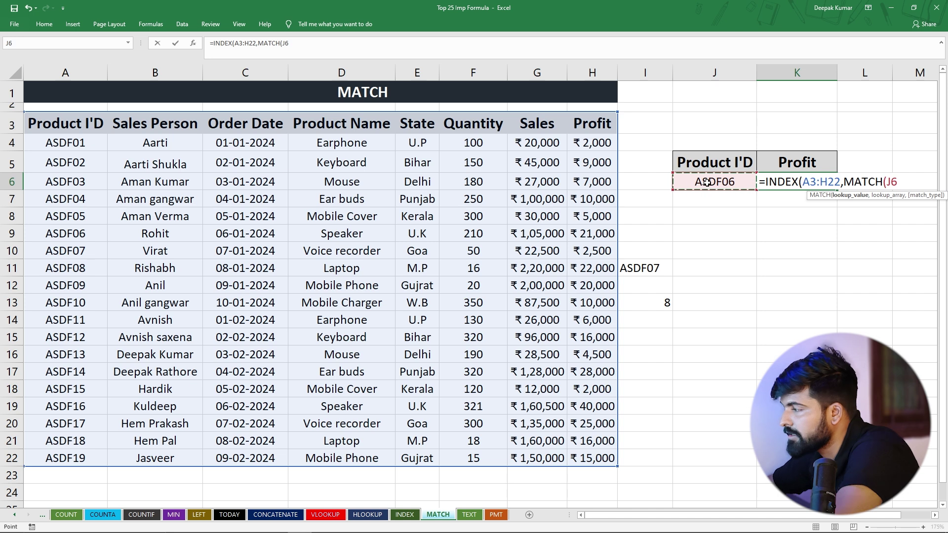
{"action": "type", "text": ","}
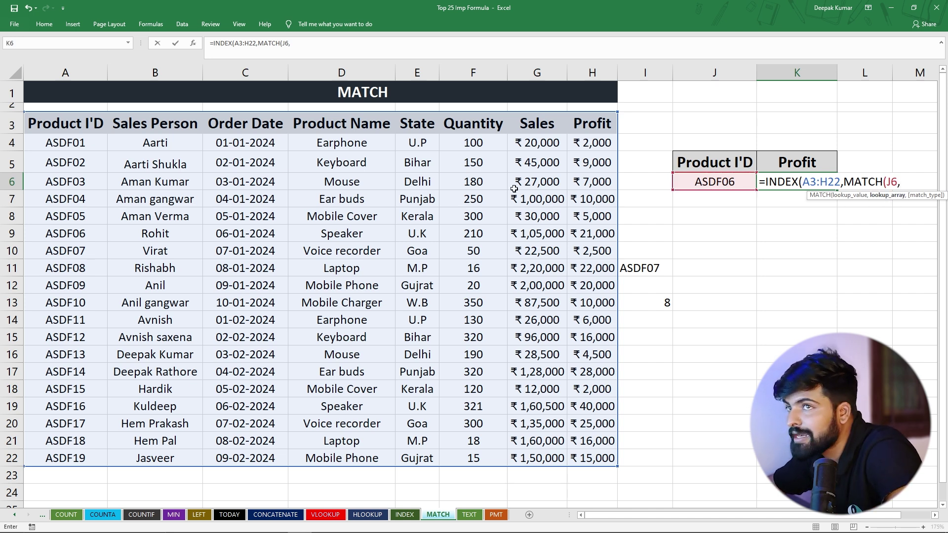
{"action": "left_click_drag", "start_coordinate": [65, 125], "coordinate": [57, 458]}
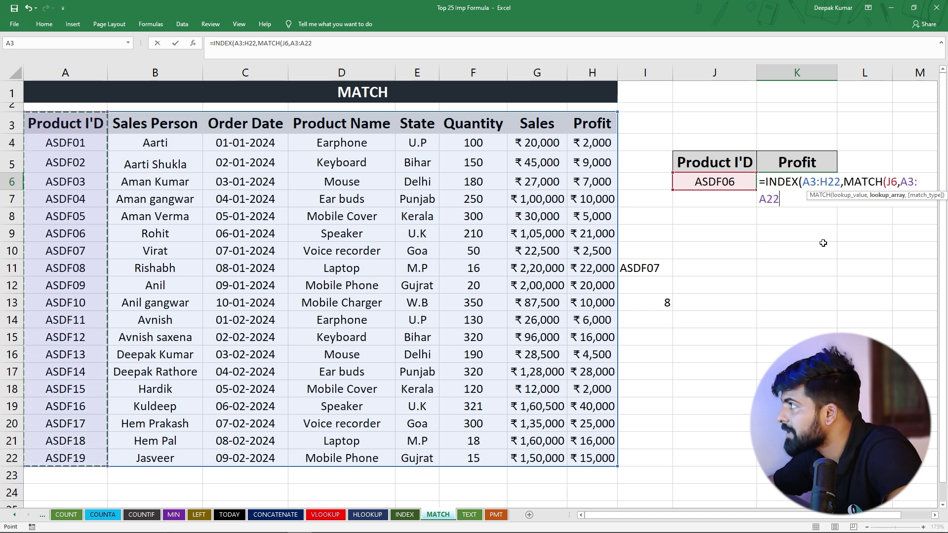
{"action": "type", "text": ","}
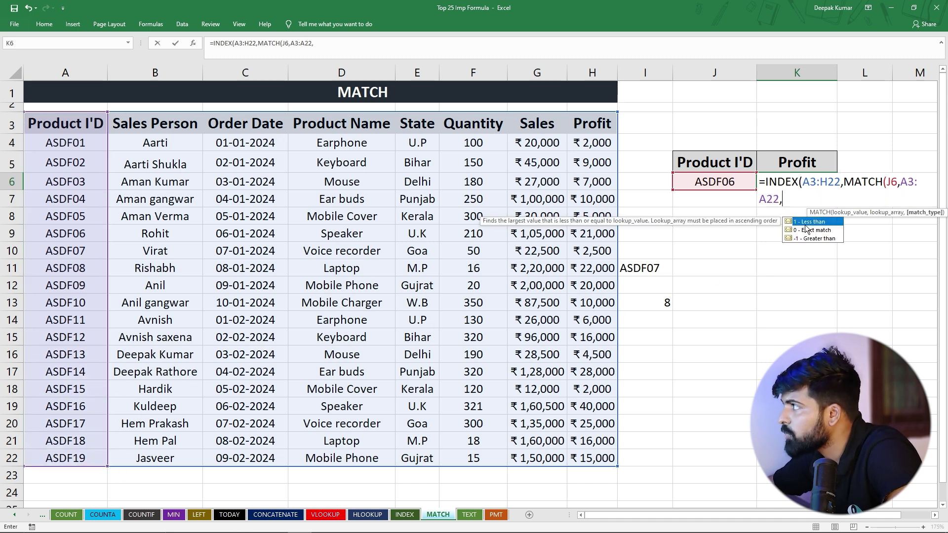
{"action": "type", "text": "0"}
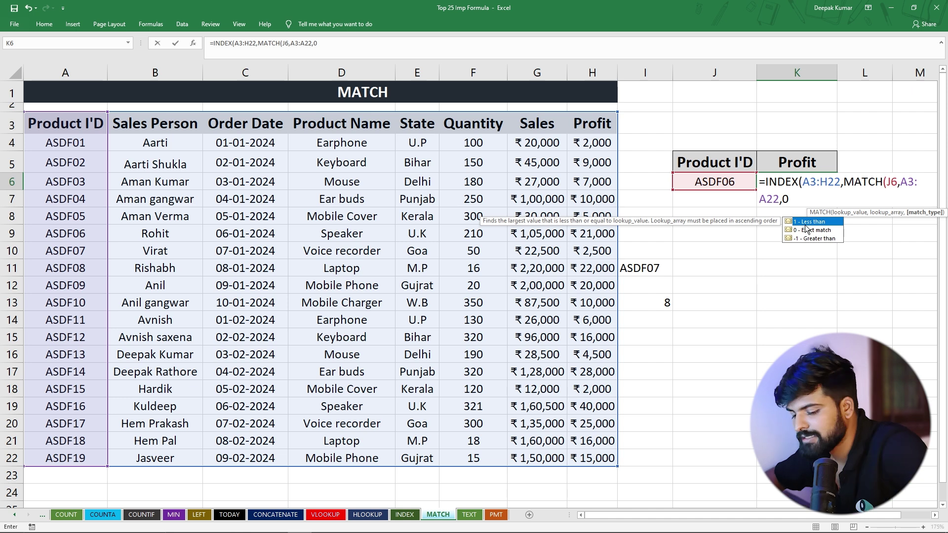
{"action": "type", "text": ")"}
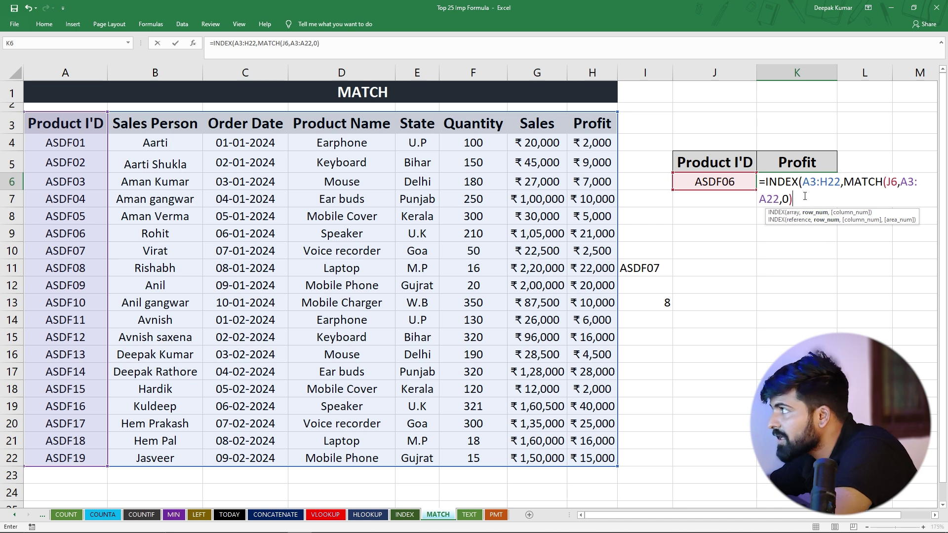
{"action": "type", "text": ","}
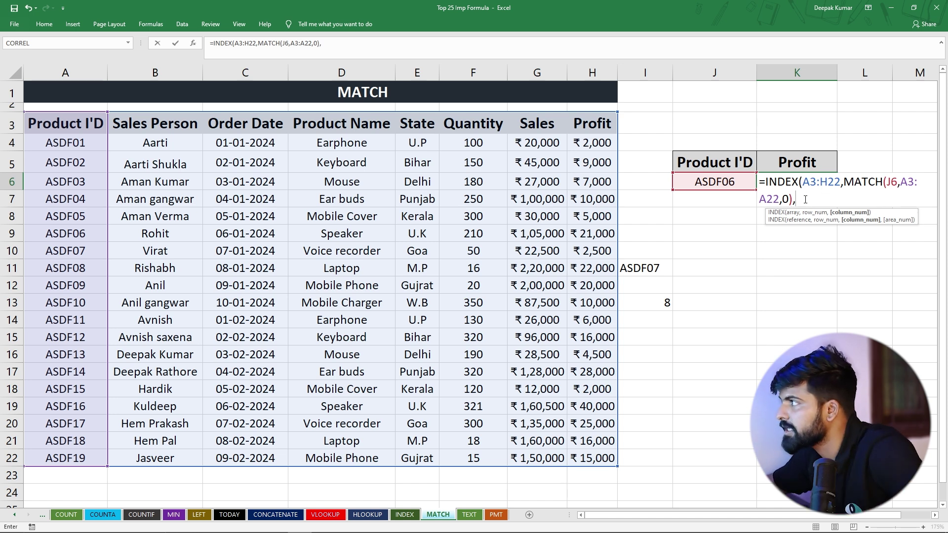
Add MATCH(K5,A3:H3,0) as the column number argument and complete the INDEX formula in K6.
{"action": "type", "text": "MATCH"}
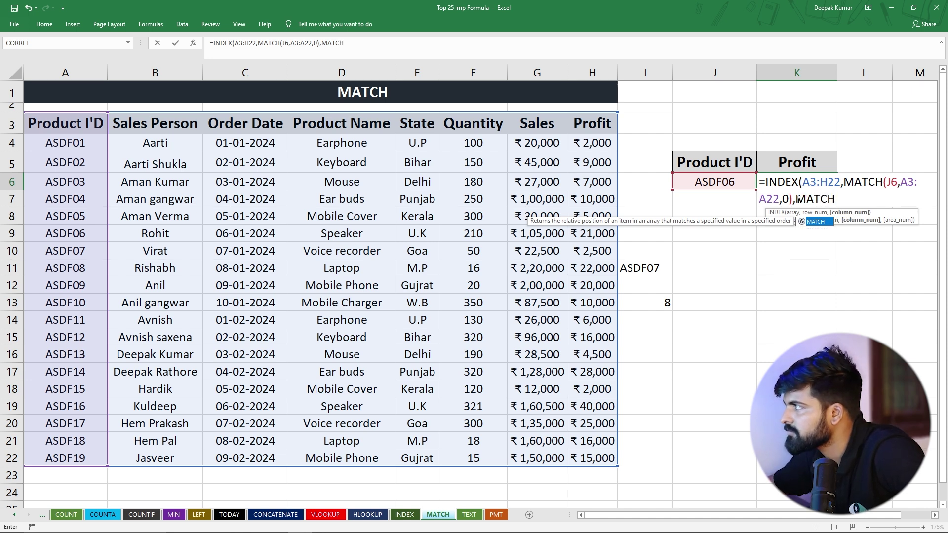
{"action": "type", "text": "("}
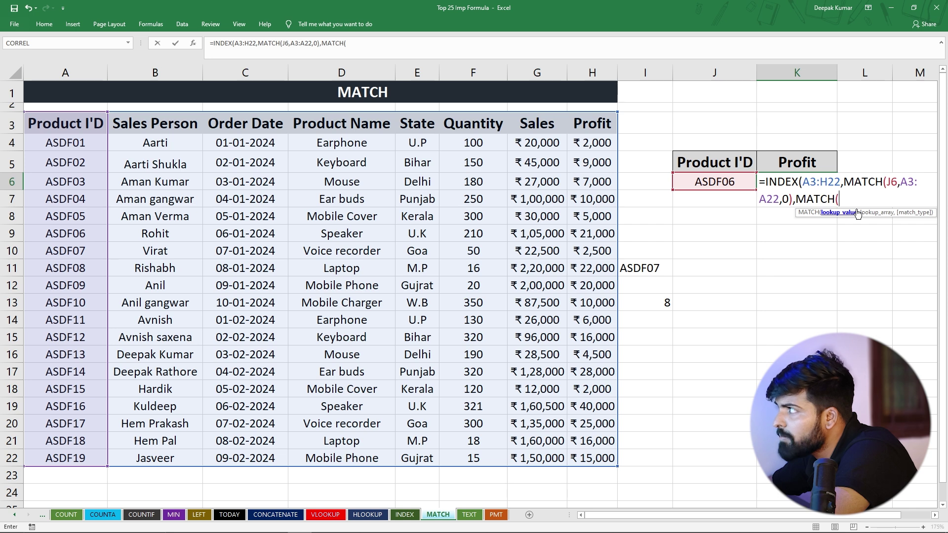
{"action": "left_click", "coordinate": [790, 160]}
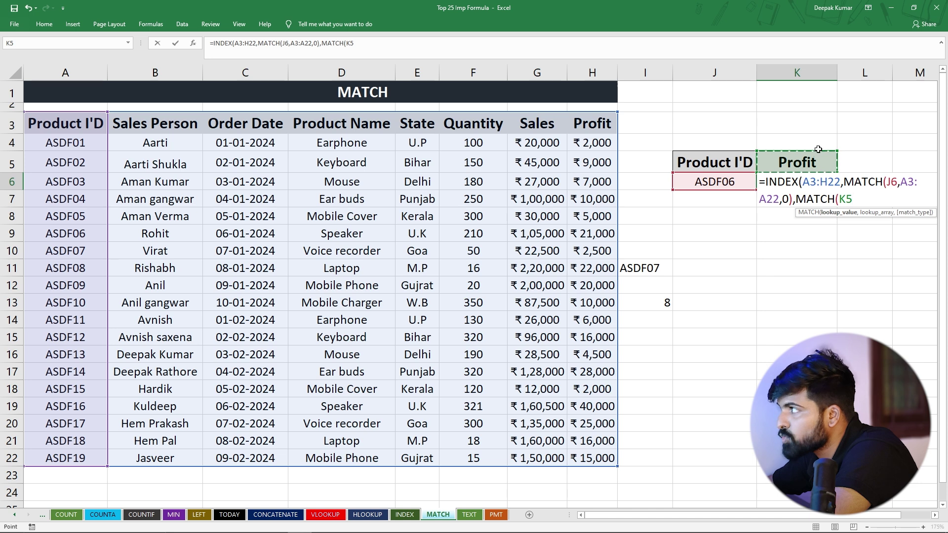
{"action": "type", "text": ","}
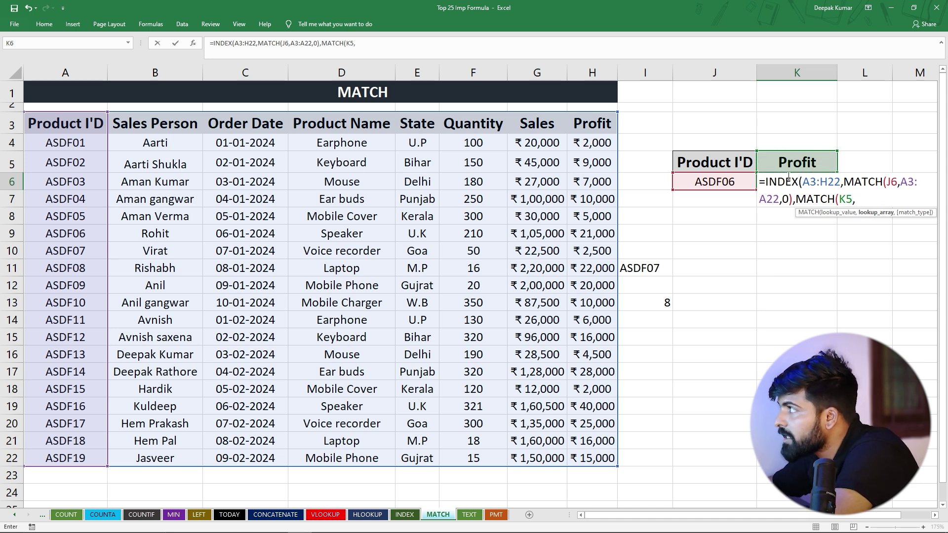
{"action": "left_click_drag", "start_coordinate": [74, 117], "coordinate": [592, 123]}
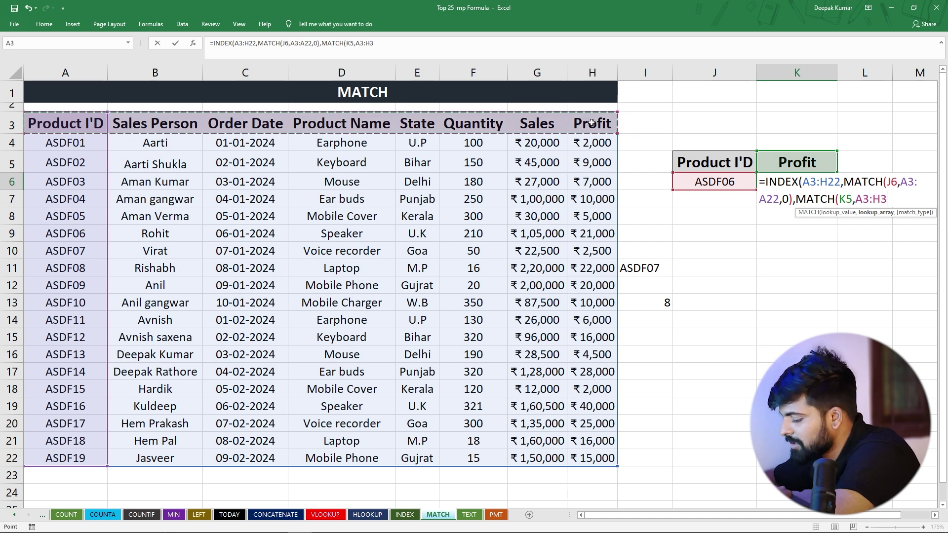
{"action": "type", "text": ","}
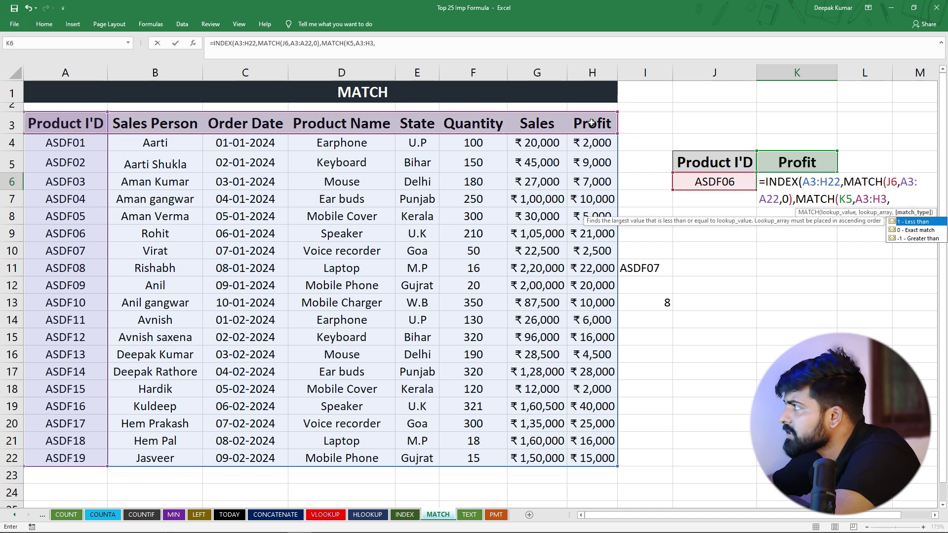
{"action": "type", "text": "0"}
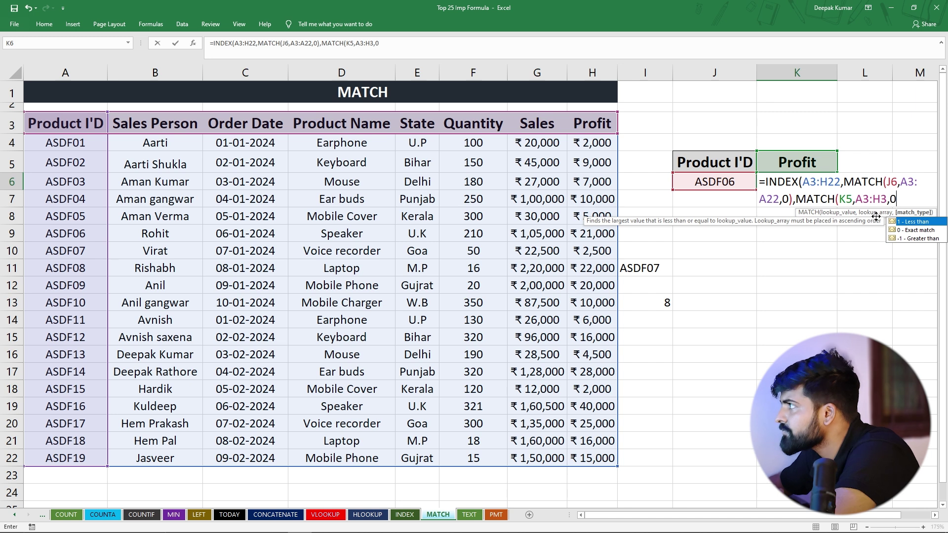
{"action": "type", "text": "))"}
{"action": "key", "text": "Return"}
Compare the Profit result in K6 with the table row of product ASDF06.
{"action": "key", "text": "Up"}
{"action": "left_click", "coordinate": [798, 163]}
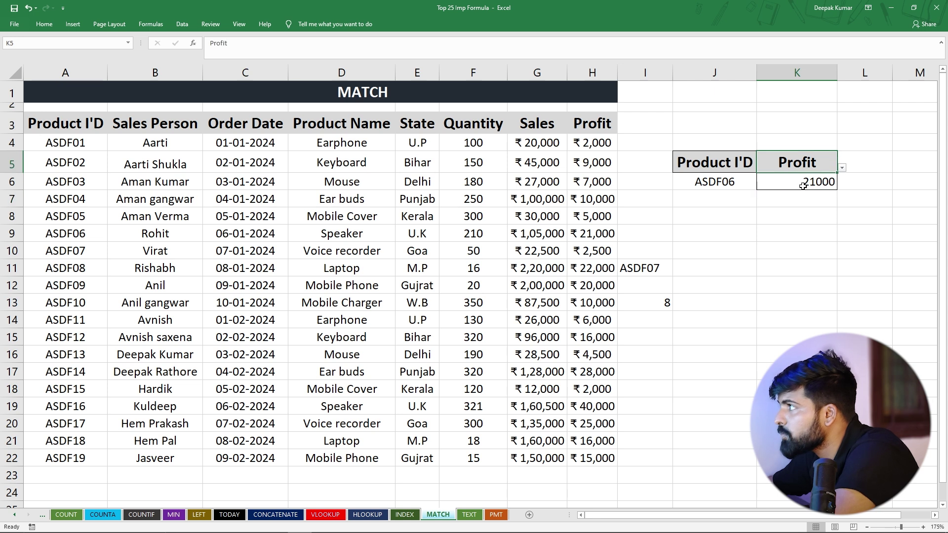
{"action": "left_click", "coordinate": [803, 187]}
{"action": "left_click", "coordinate": [58, 234]}
{"action": "left_click_drag", "start_coordinate": [58, 234], "coordinate": [598, 236]}
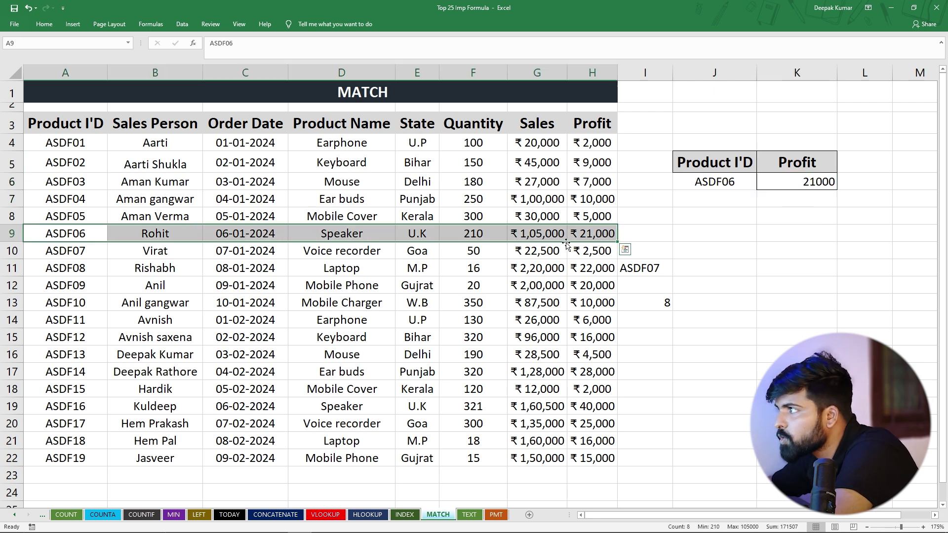
{"action": "left_click", "coordinate": [803, 184]}
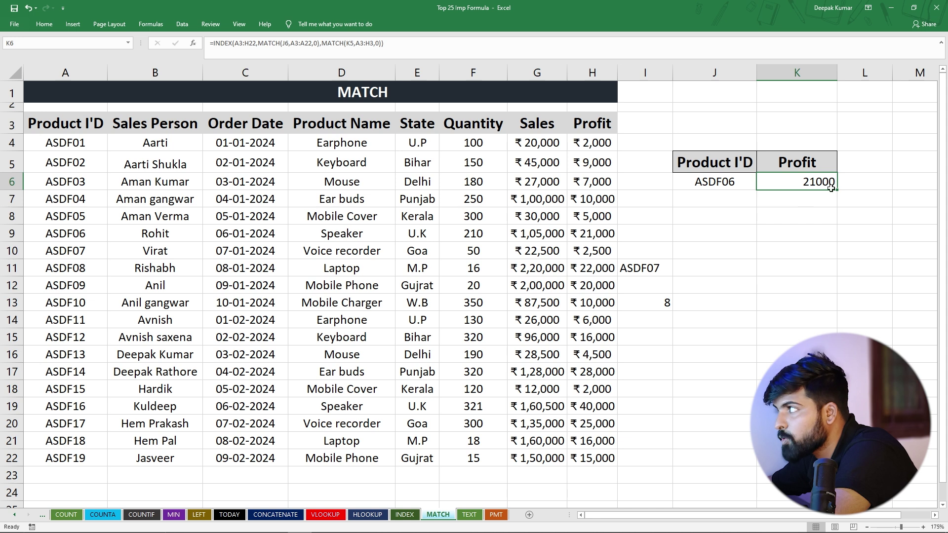
Switch the K5 heading to Quantity and compare the K6 result with the ASDF06 row of the table.
{"action": "left_click", "coordinate": [805, 168]}
{"action": "left_click", "coordinate": [842, 168]}
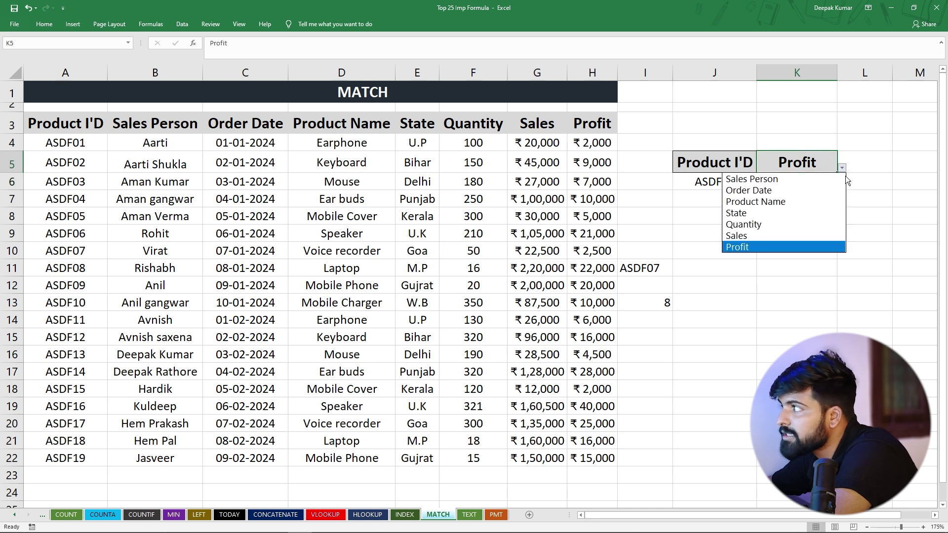
{"action": "left_click", "coordinate": [746, 226]}
{"action": "left_click", "coordinate": [802, 183]}
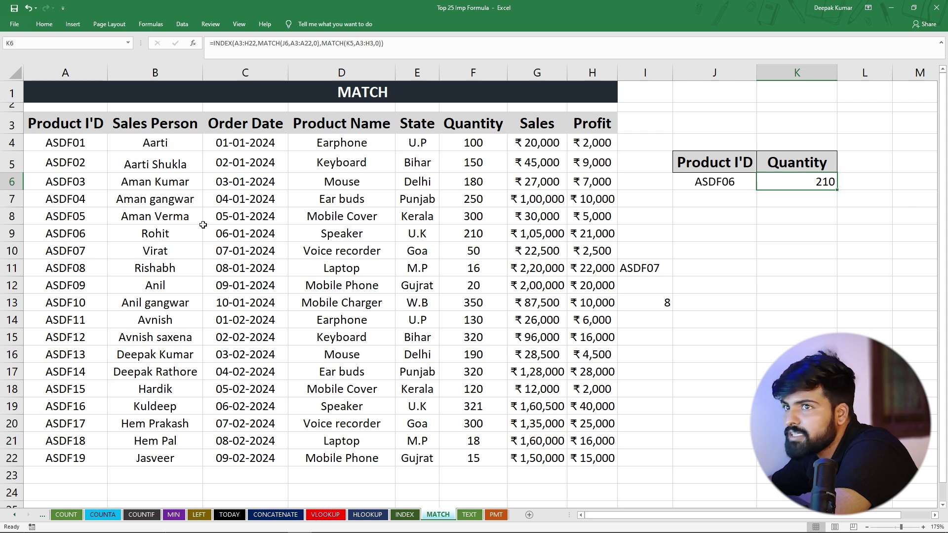
{"action": "left_click_drag", "start_coordinate": [88, 235], "coordinate": [595, 234]}
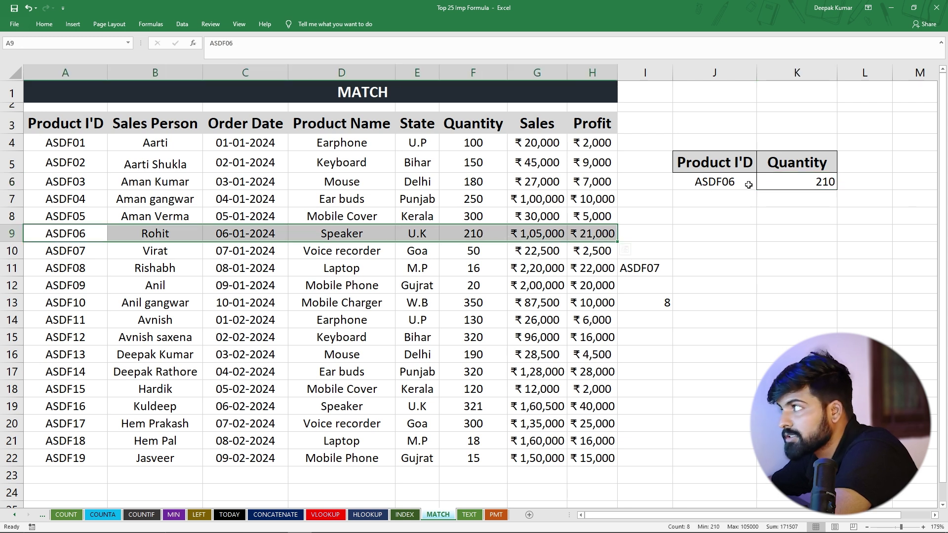
{"action": "left_click", "coordinate": [801, 184]}
Switch the K5 heading to Product Name and compare the K6 result with the ASDF06 row of the table.
{"action": "left_click", "coordinate": [817, 166]}
{"action": "left_click", "coordinate": [842, 169]}
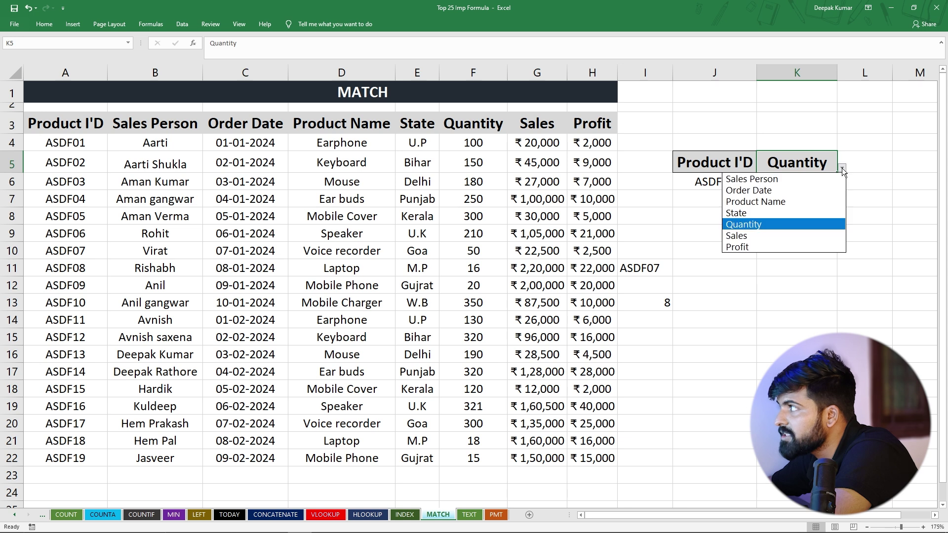
{"action": "left_click", "coordinate": [773, 201]}
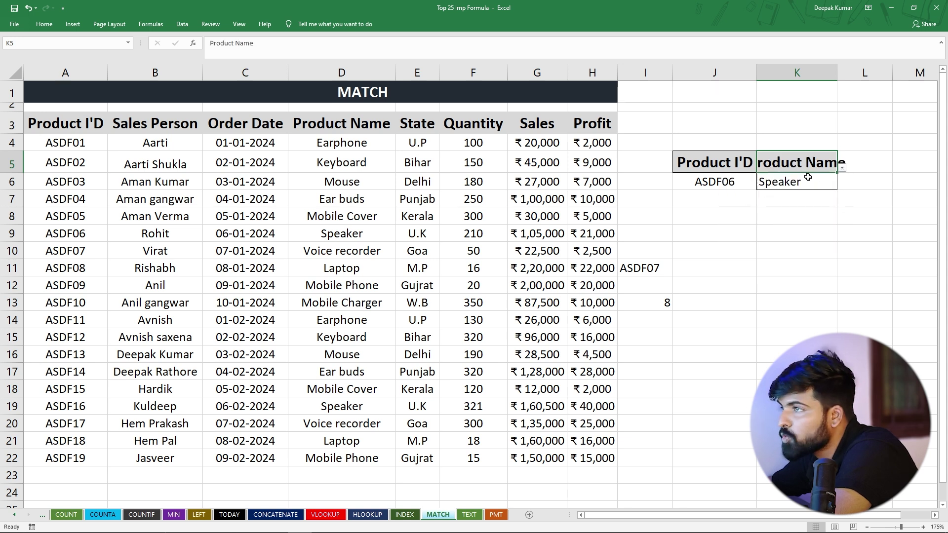
{"action": "left_click_drag", "start_coordinate": [88, 233], "coordinate": [393, 233]}
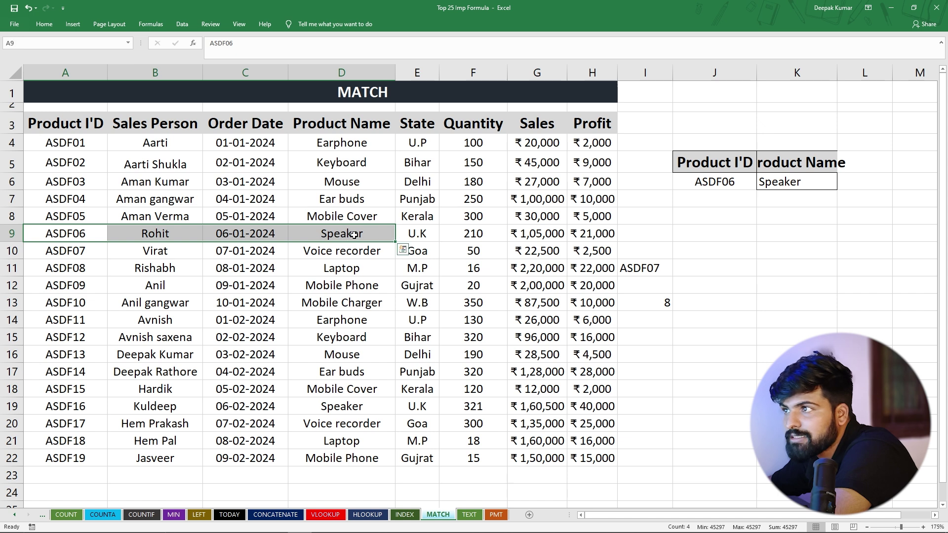
Widen column K to fit the Product Name heading, and switch the K5 heading to Sales Person.
{"action": "left_click", "coordinate": [797, 163]}
{"action": "left_click_drag", "start_coordinate": [837, 73], "coordinate": [857, 72]}
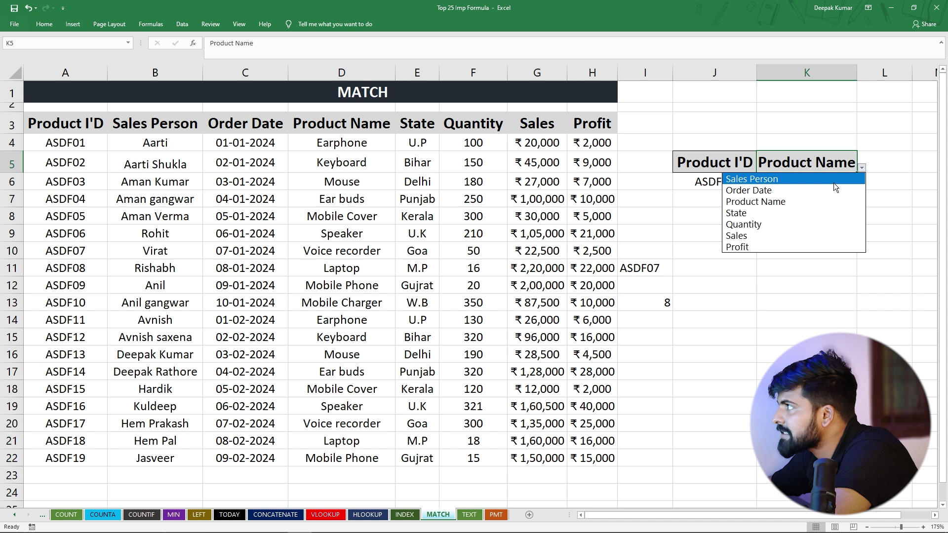
{"action": "left_click", "coordinate": [790, 180]}
{"action": "left_click", "coordinate": [787, 187]}
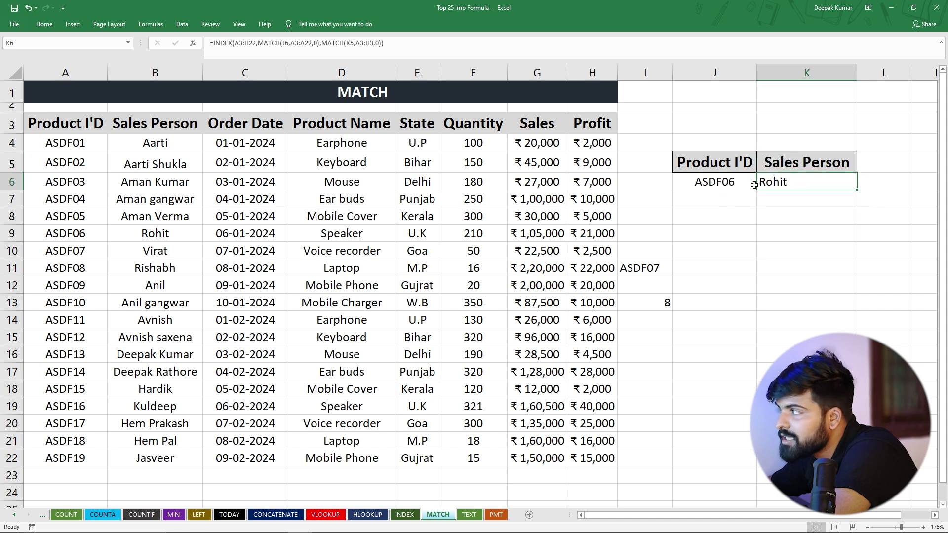
Switch the K5 heading to Sales and inspect the lookup formula in K6.
{"action": "left_click", "coordinate": [804, 168]}
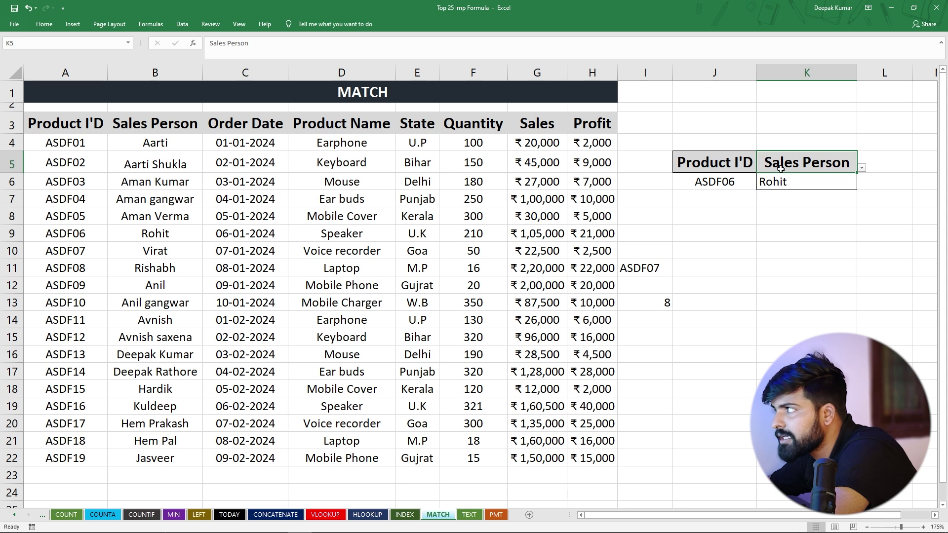
{"action": "left_click", "coordinate": [862, 168]}
{"action": "left_click", "coordinate": [756, 238]}
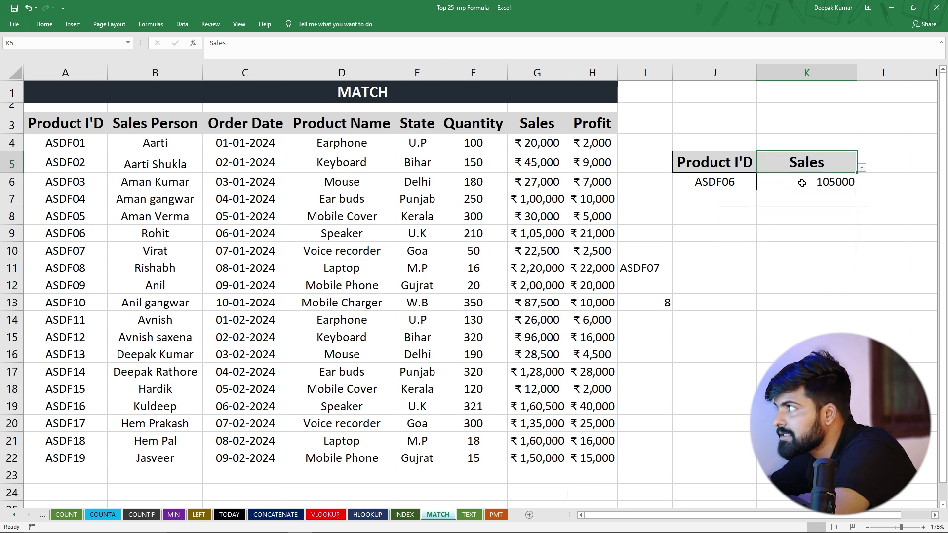
{"action": "left_click", "coordinate": [815, 181]}
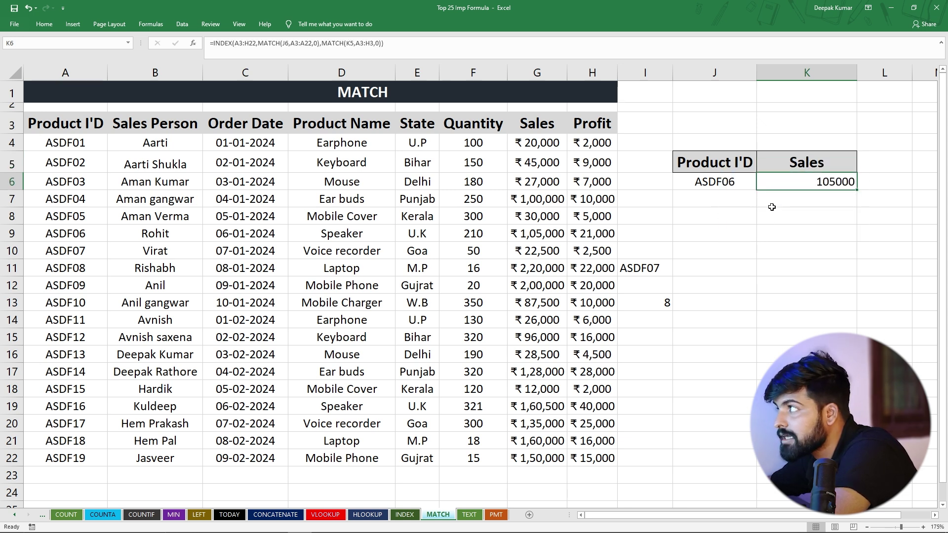
Change the product ID in J6 to ASDF09 and compare the K6 result with that product's table row.
{"action": "left_click", "coordinate": [730, 183]}
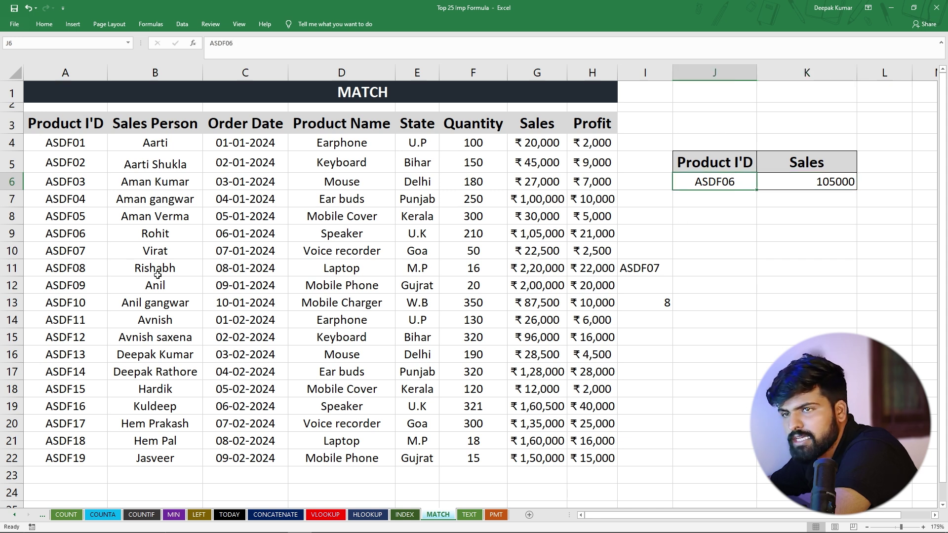
{"action": "double_click", "coordinate": [741, 179]}
{"action": "key", "text": "BackSpace"}
{"action": "type", "text": "9"}
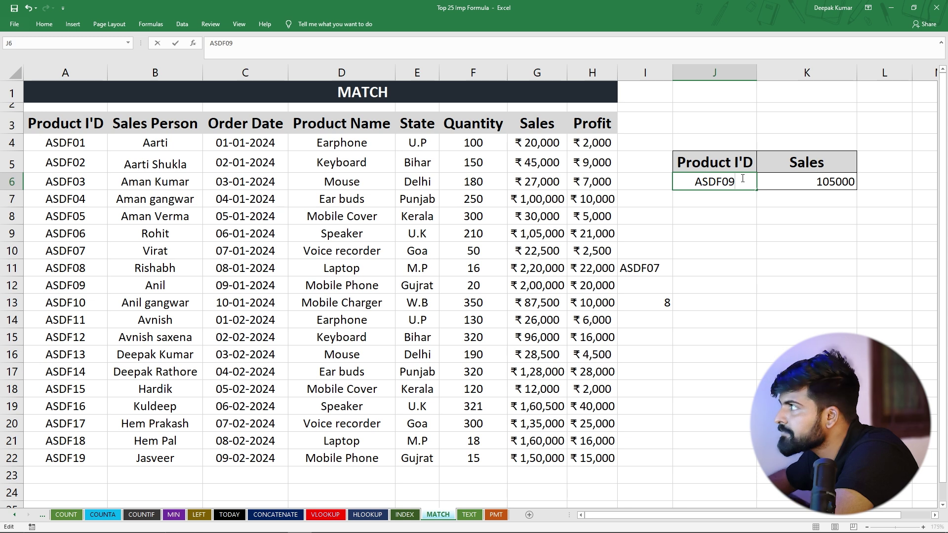
{"action": "key", "text": "Return"}
{"action": "left_click", "coordinate": [730, 184]}
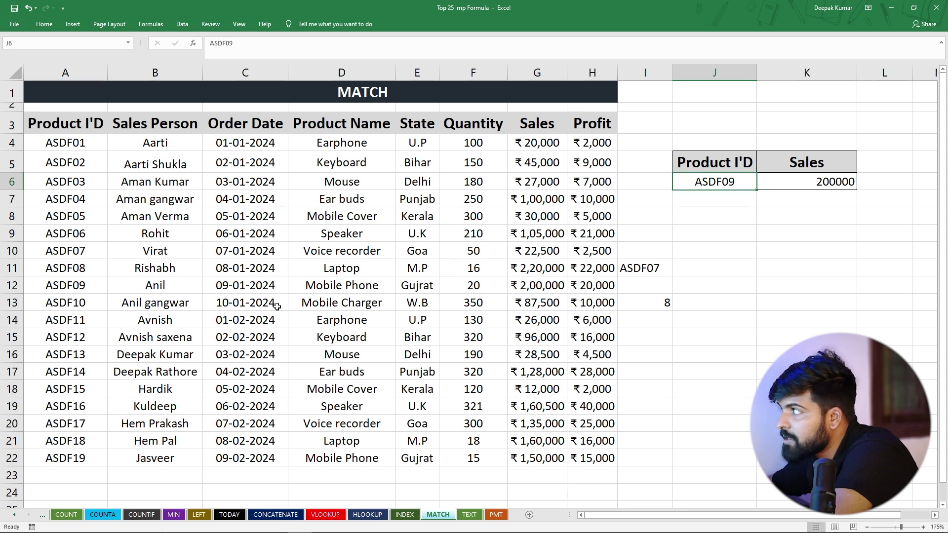
{"action": "left_click_drag", "start_coordinate": [74, 289], "coordinate": [647, 285]}
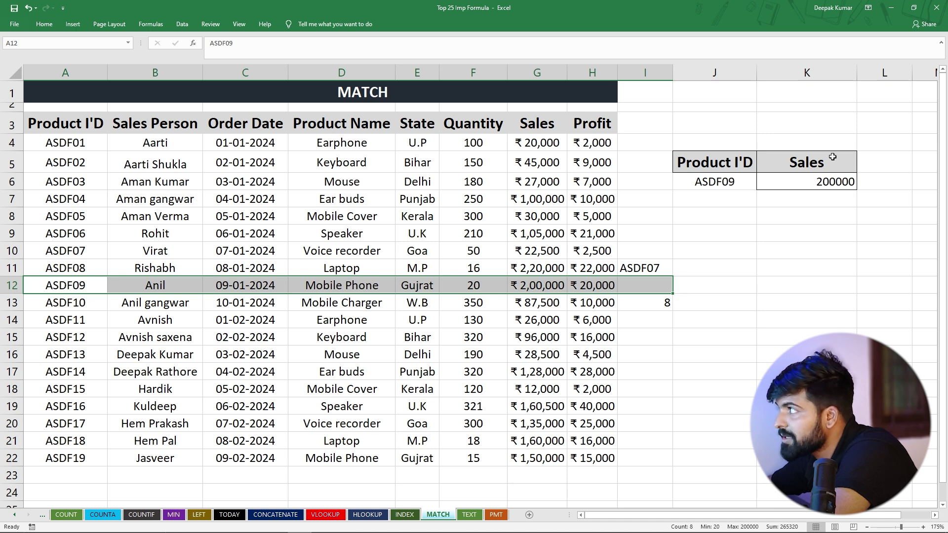
Switch the K5 heading to State and compare the K6 result with the ASDF09 row of the table.
{"action": "left_click", "coordinate": [850, 157]}
{"action": "left_click", "coordinate": [865, 169]}
{"action": "left_click", "coordinate": [844, 167]}
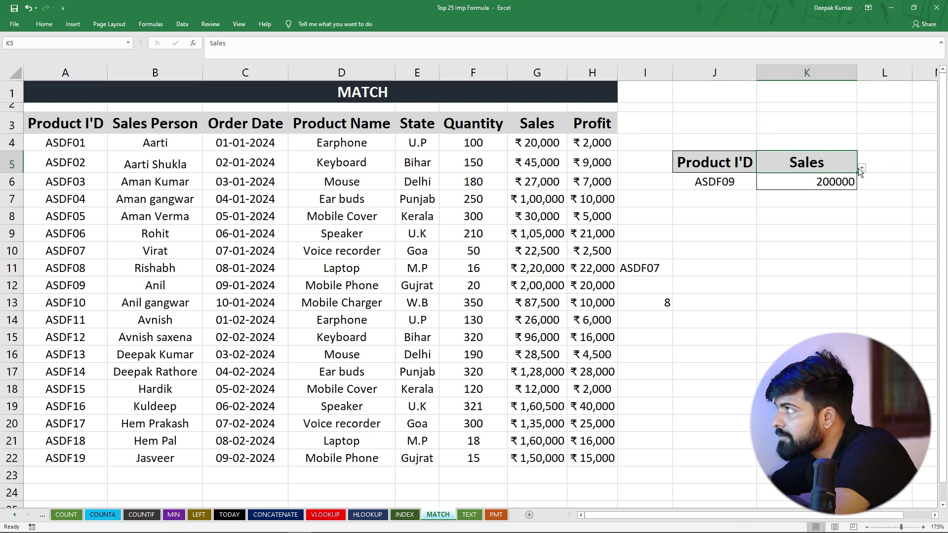
{"action": "left_click", "coordinate": [862, 168]}
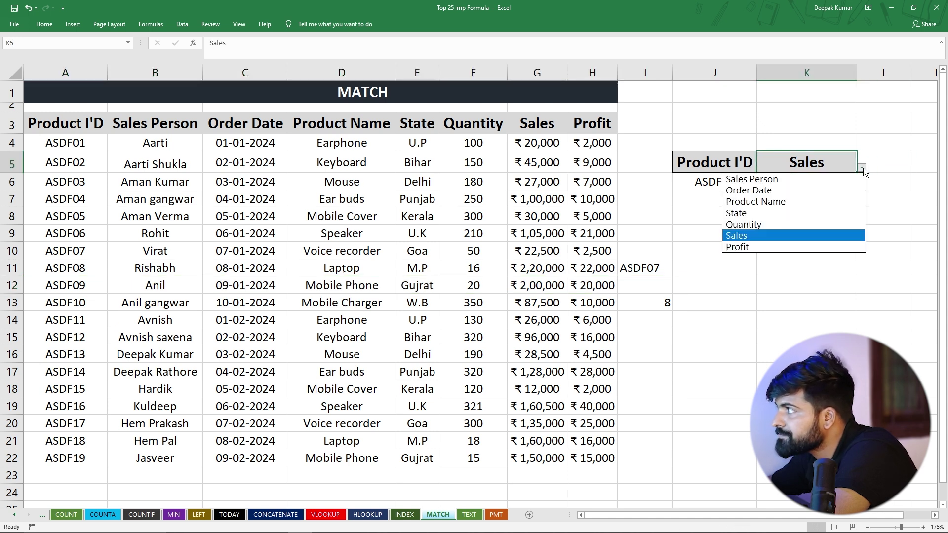
{"action": "left_click", "coordinate": [747, 213]}
{"action": "left_click_drag", "start_coordinate": [74, 286], "coordinate": [543, 287]}
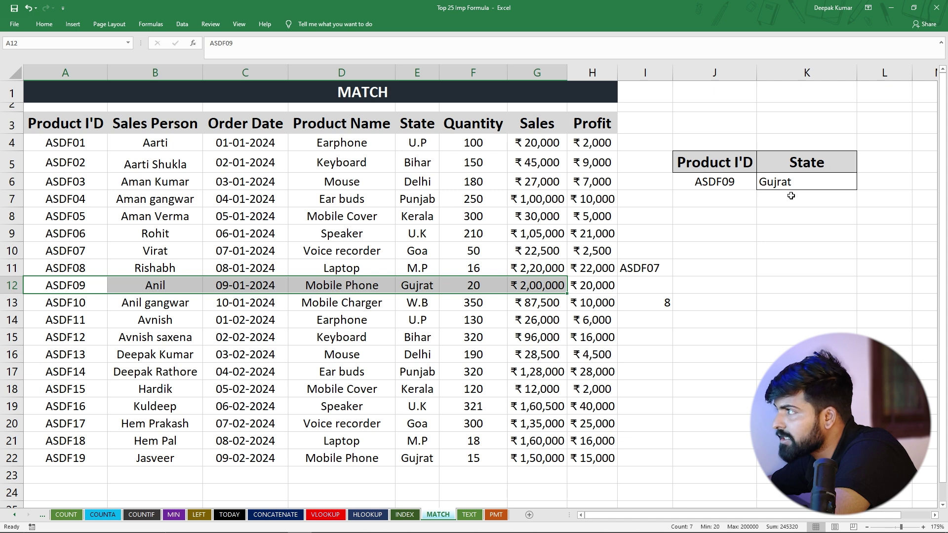
{"action": "left_click", "coordinate": [689, 194]}
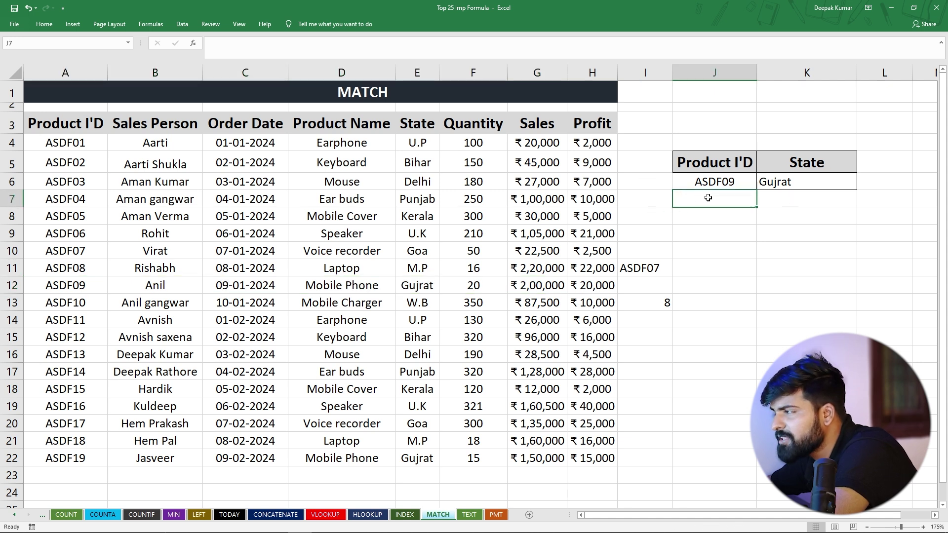